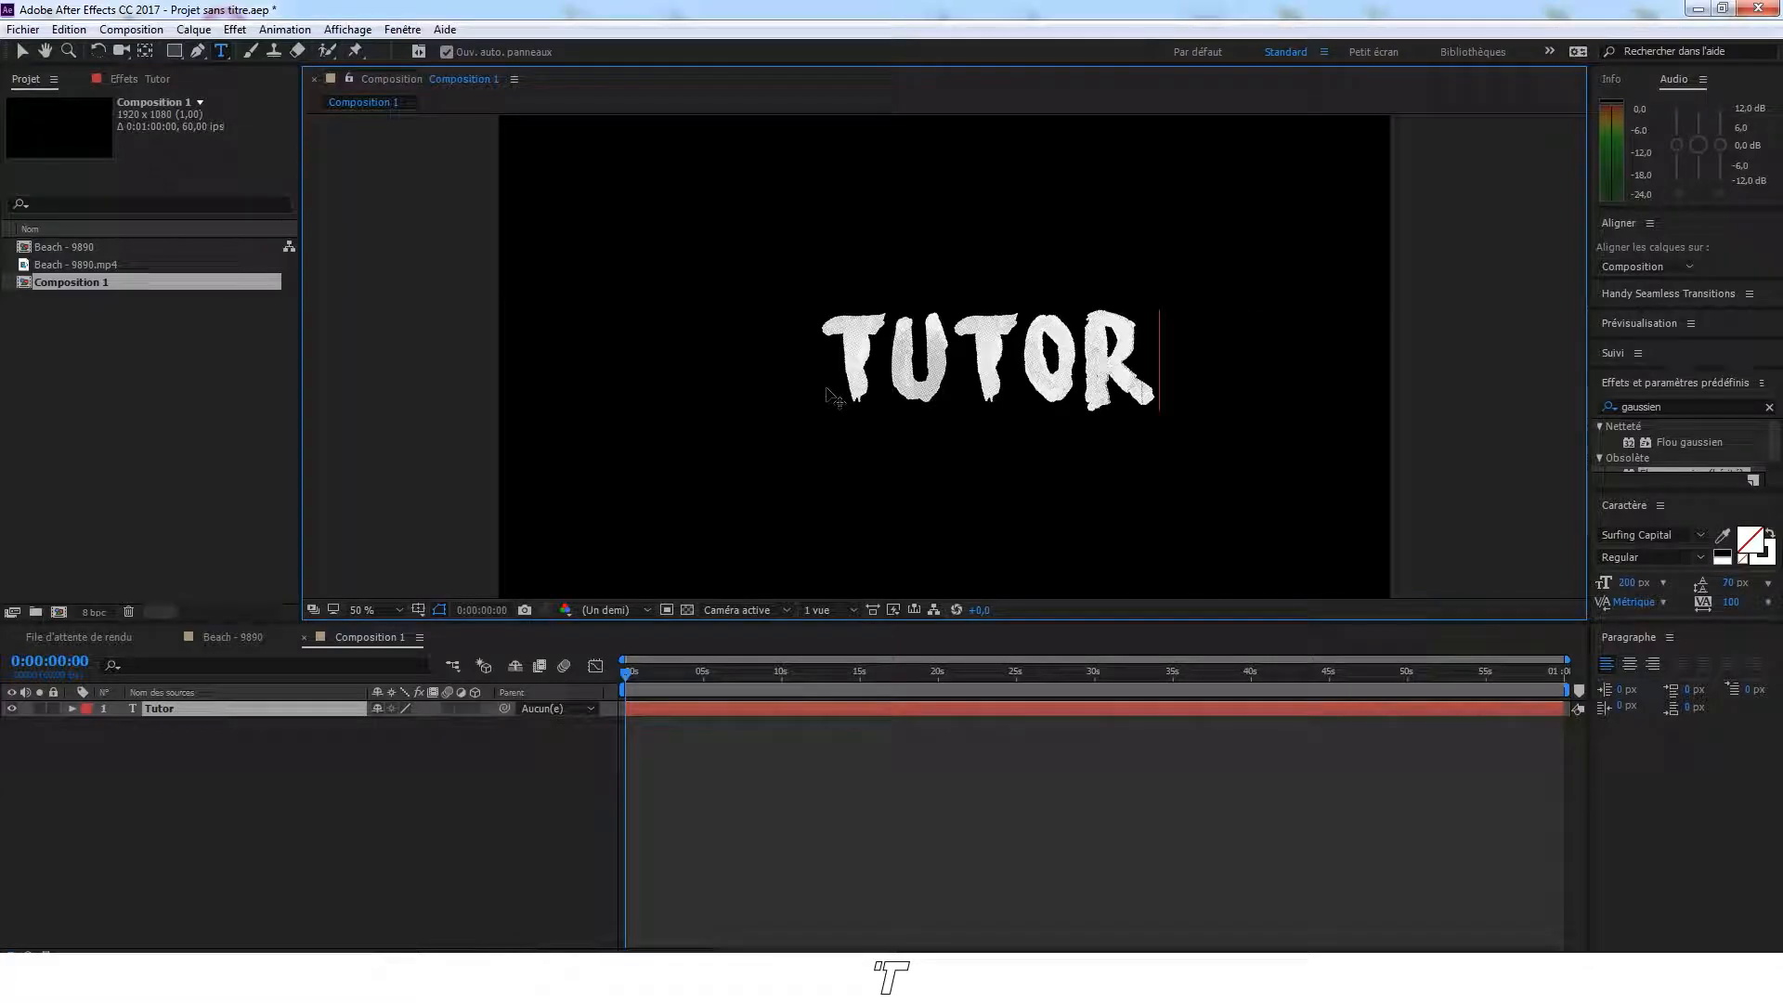
# Complete the text layer so it reads Tutoriel and move it to the middle of the frame
pyautogui.write('iel')
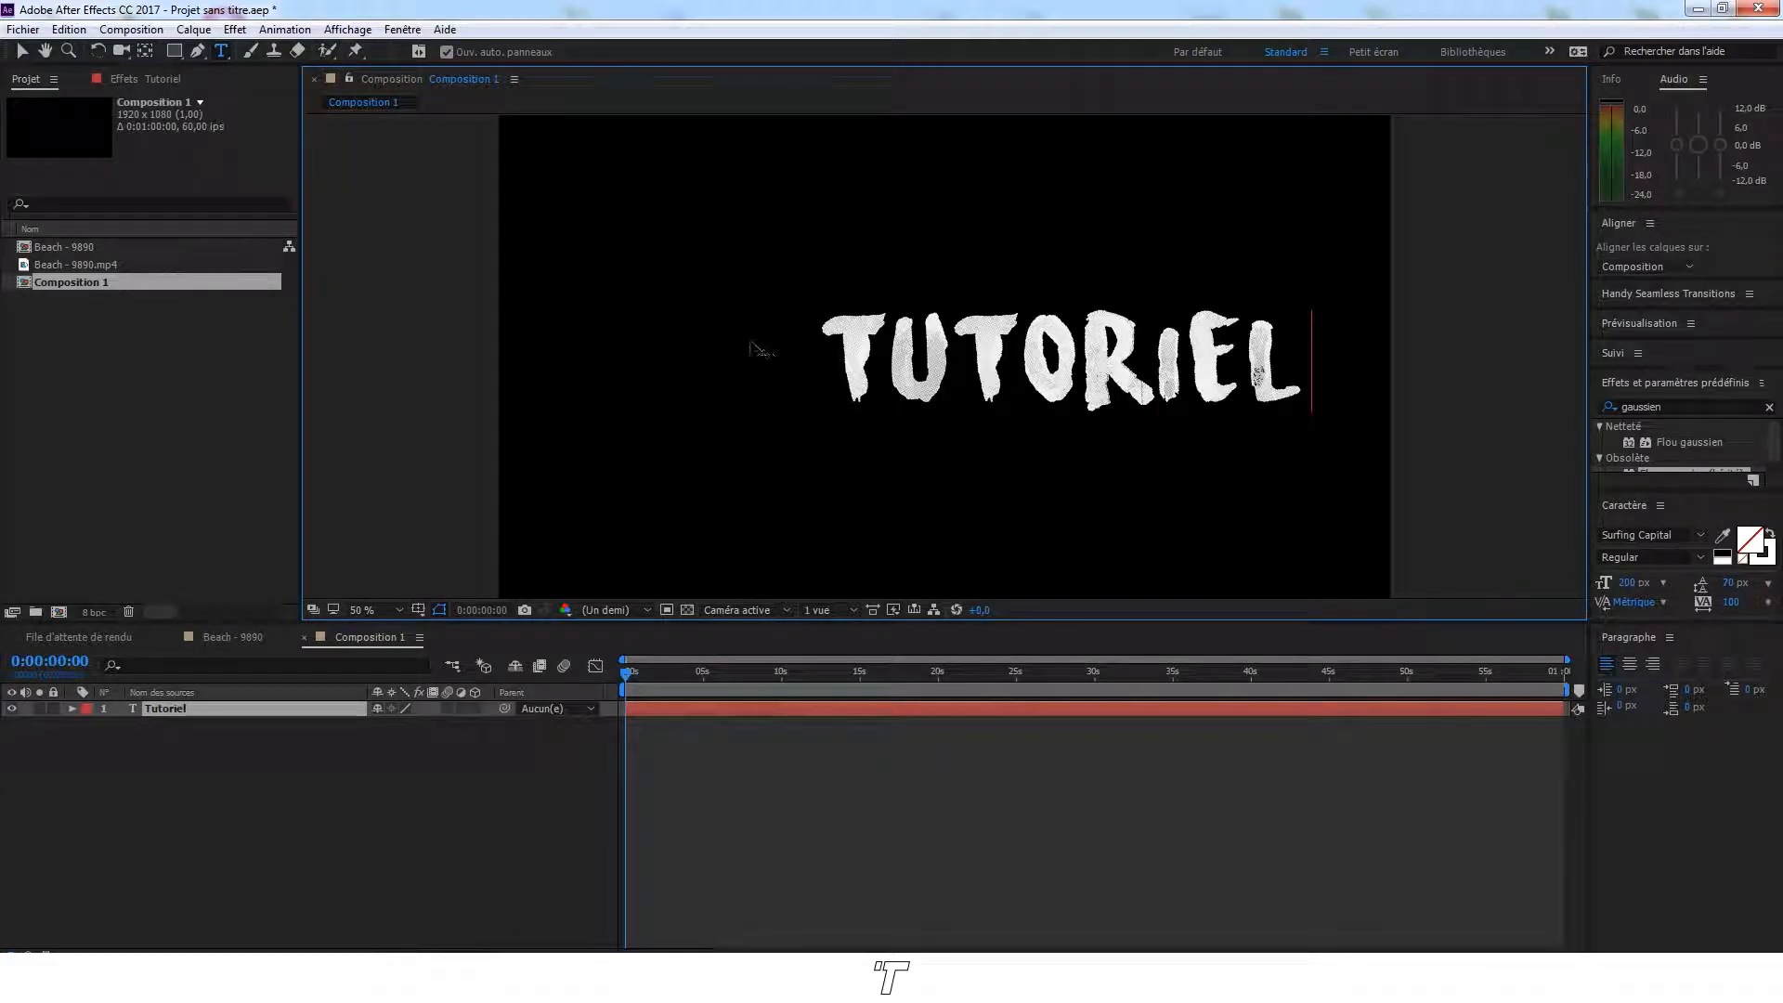
pyautogui.click(22, 51)
pyautogui.moveTo(826, 388); pyautogui.dragTo(723, 395)
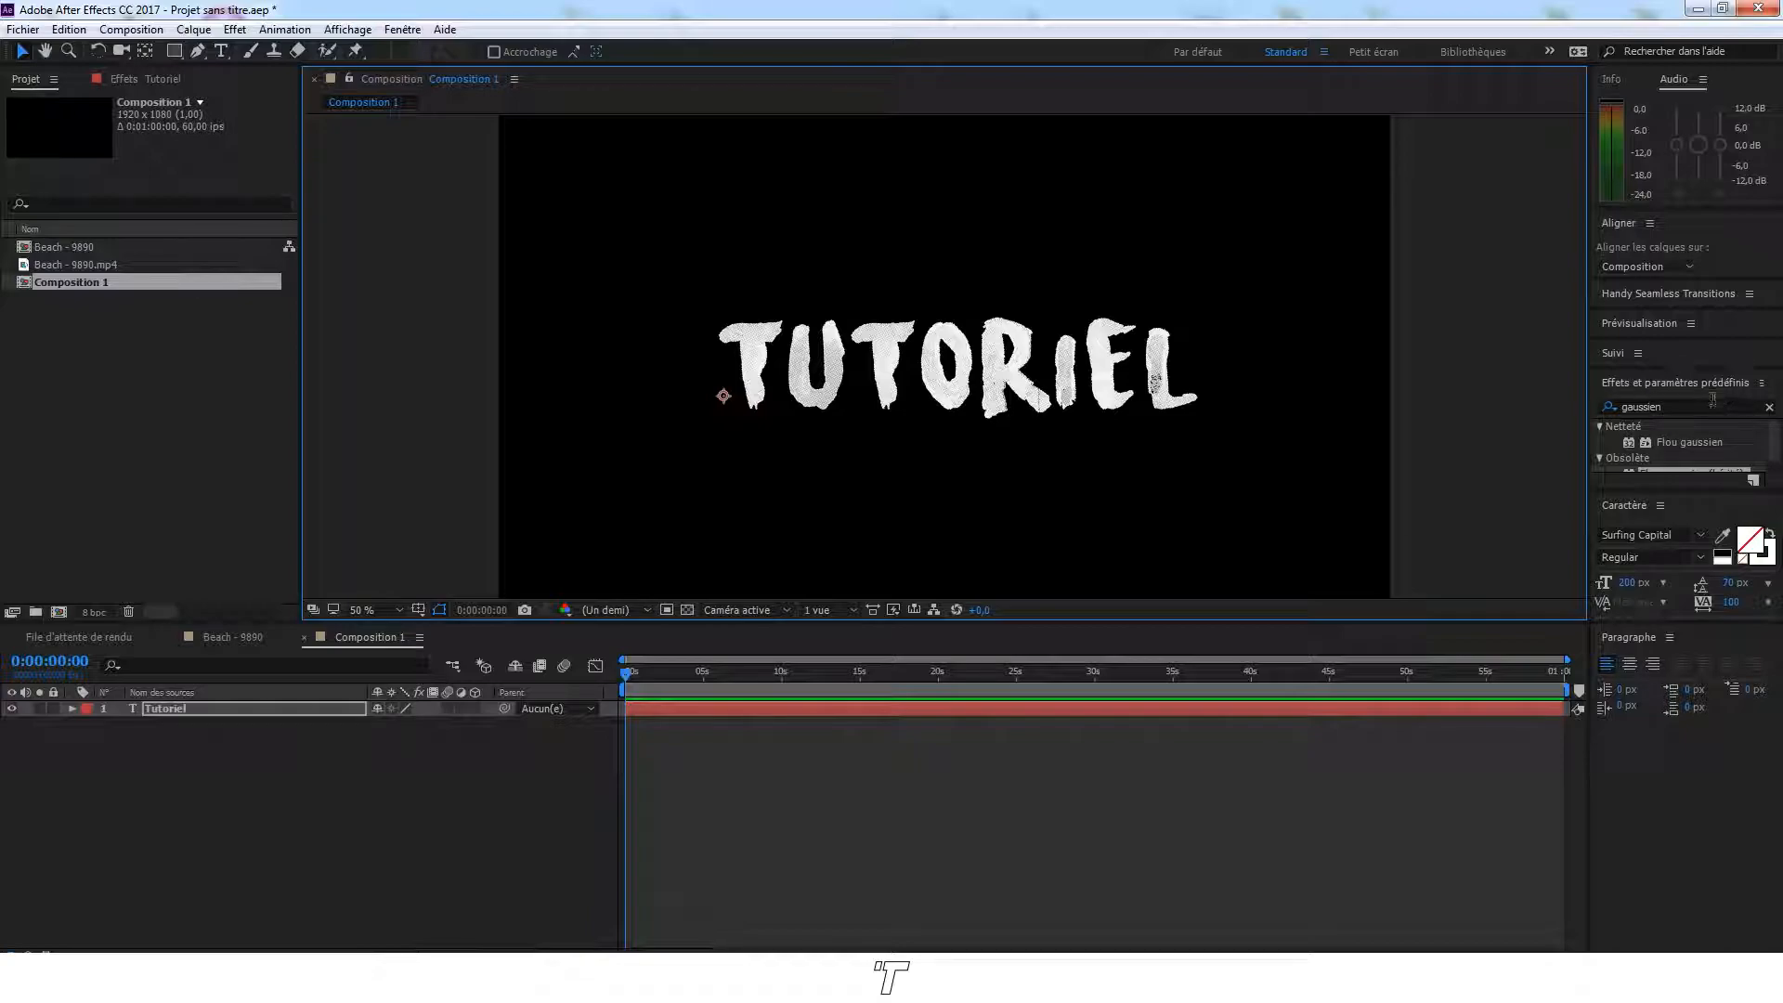
# Apply the Flou gaussien (hérité) effect to the Tutoriel text layer and set its Intensité to 1
pyautogui.moveTo(1730, 490); pyautogui.dragTo(1706, 566)
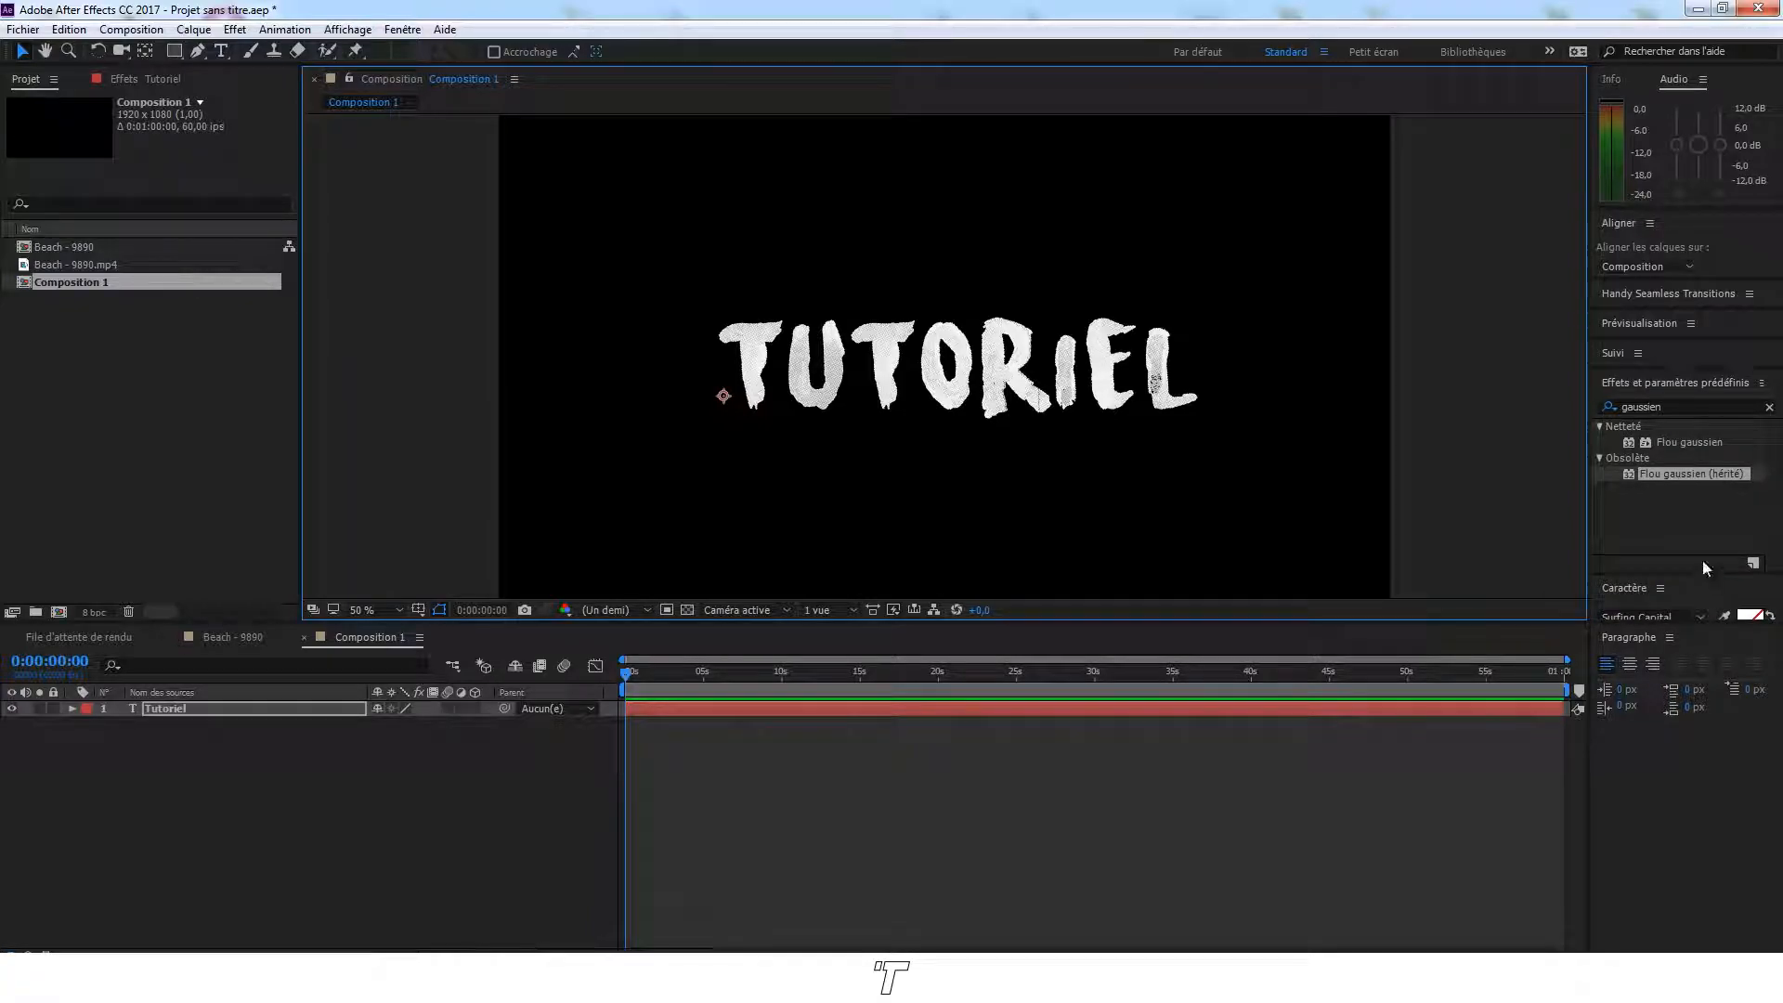
pyautogui.moveTo(1670, 477); pyautogui.dragTo(309, 710)
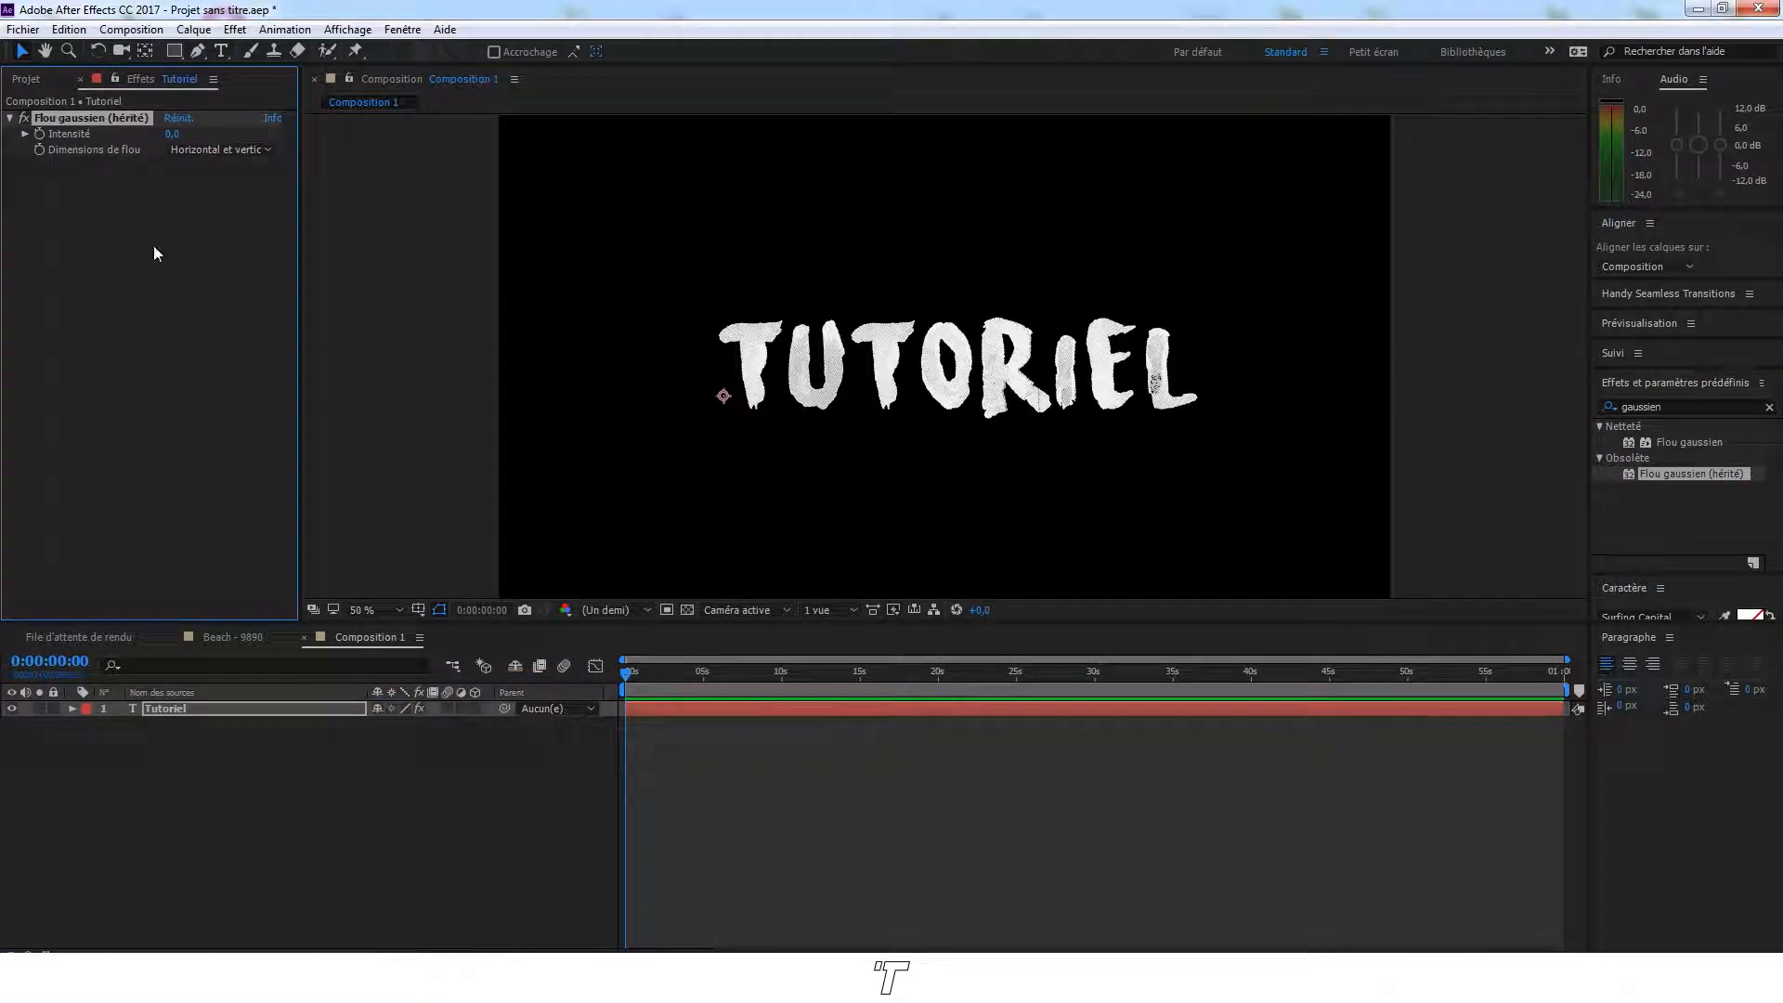
pyautogui.click(175, 137)
pyautogui.write('1')
pyautogui.press('Return')
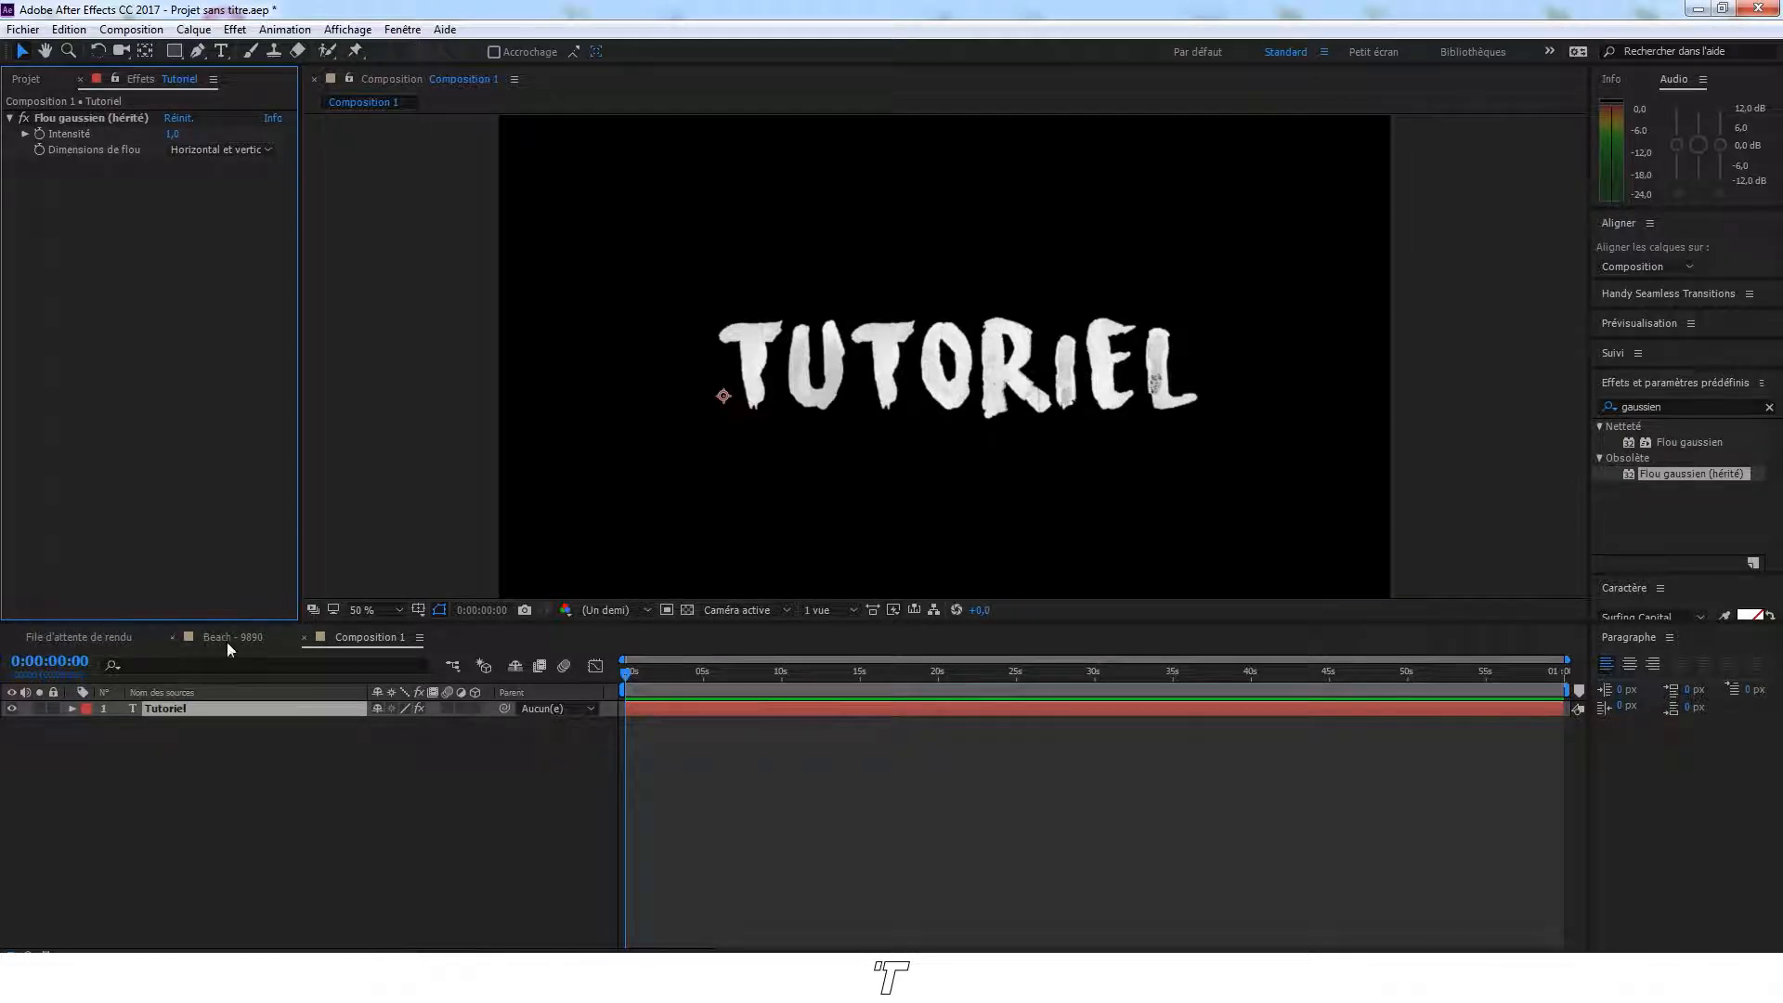
# Place Composition 1 above the video layer in the Beach - 9890 composition and nudge the title slightly upward
pyautogui.click(226, 641)
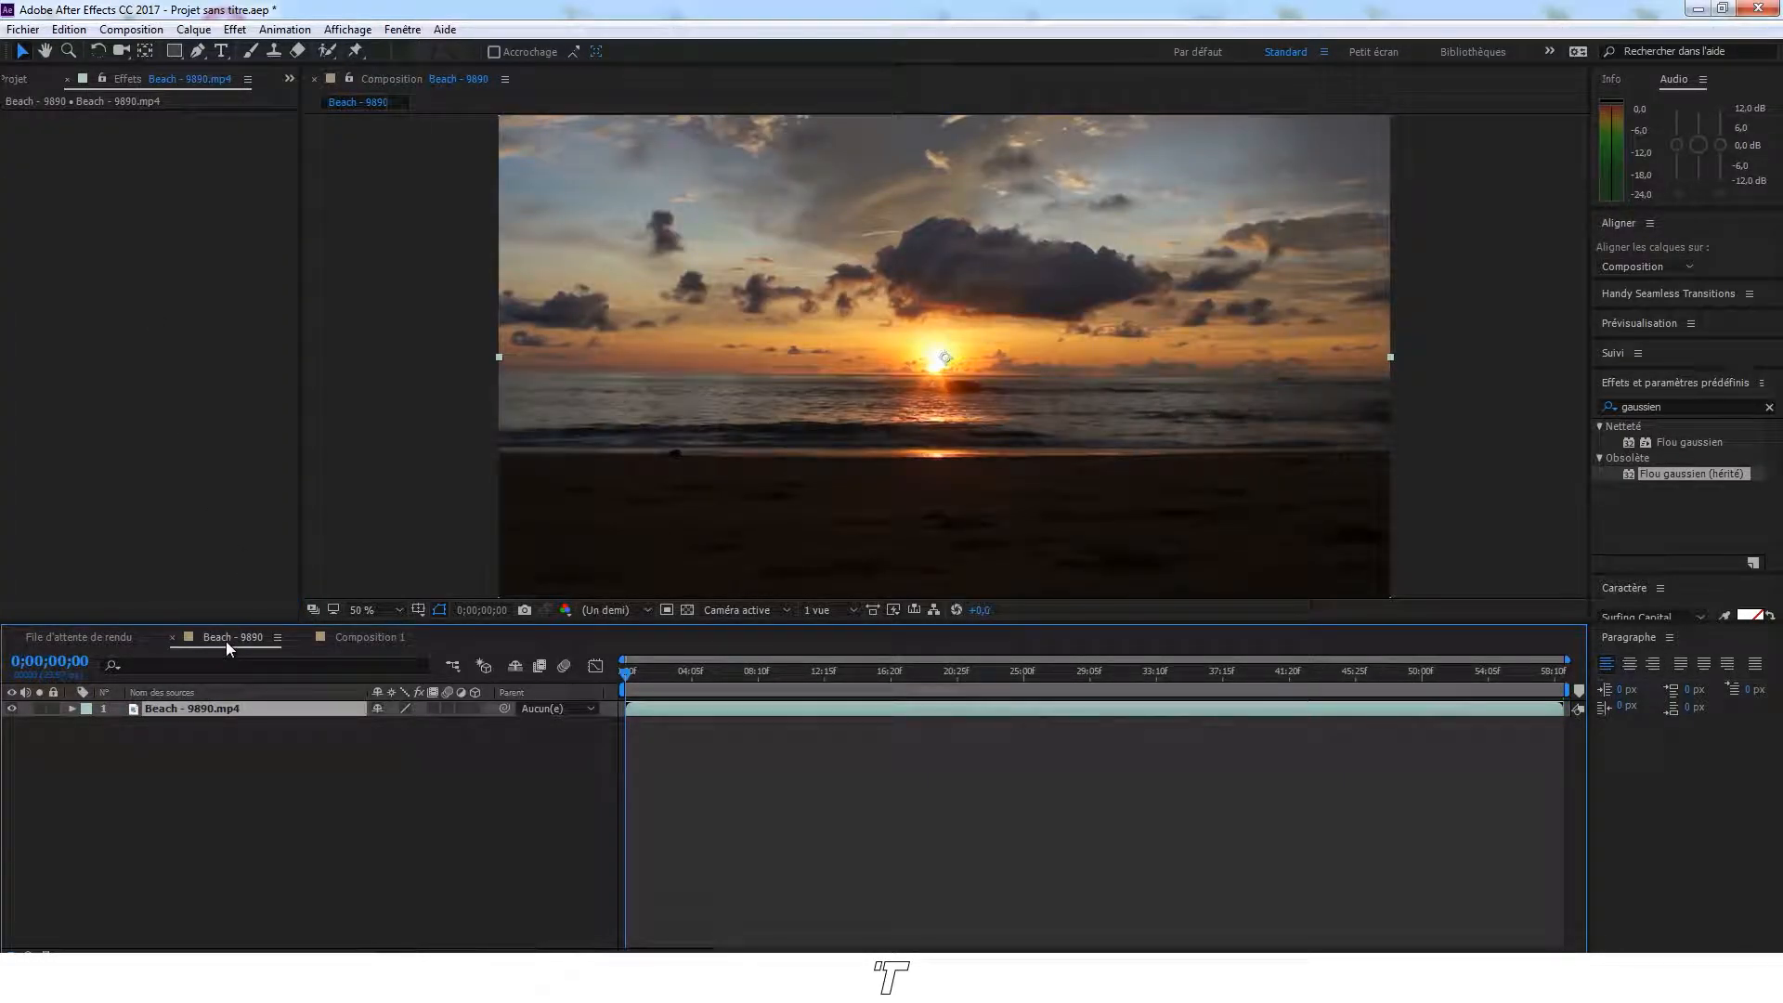
pyautogui.click(18, 82)
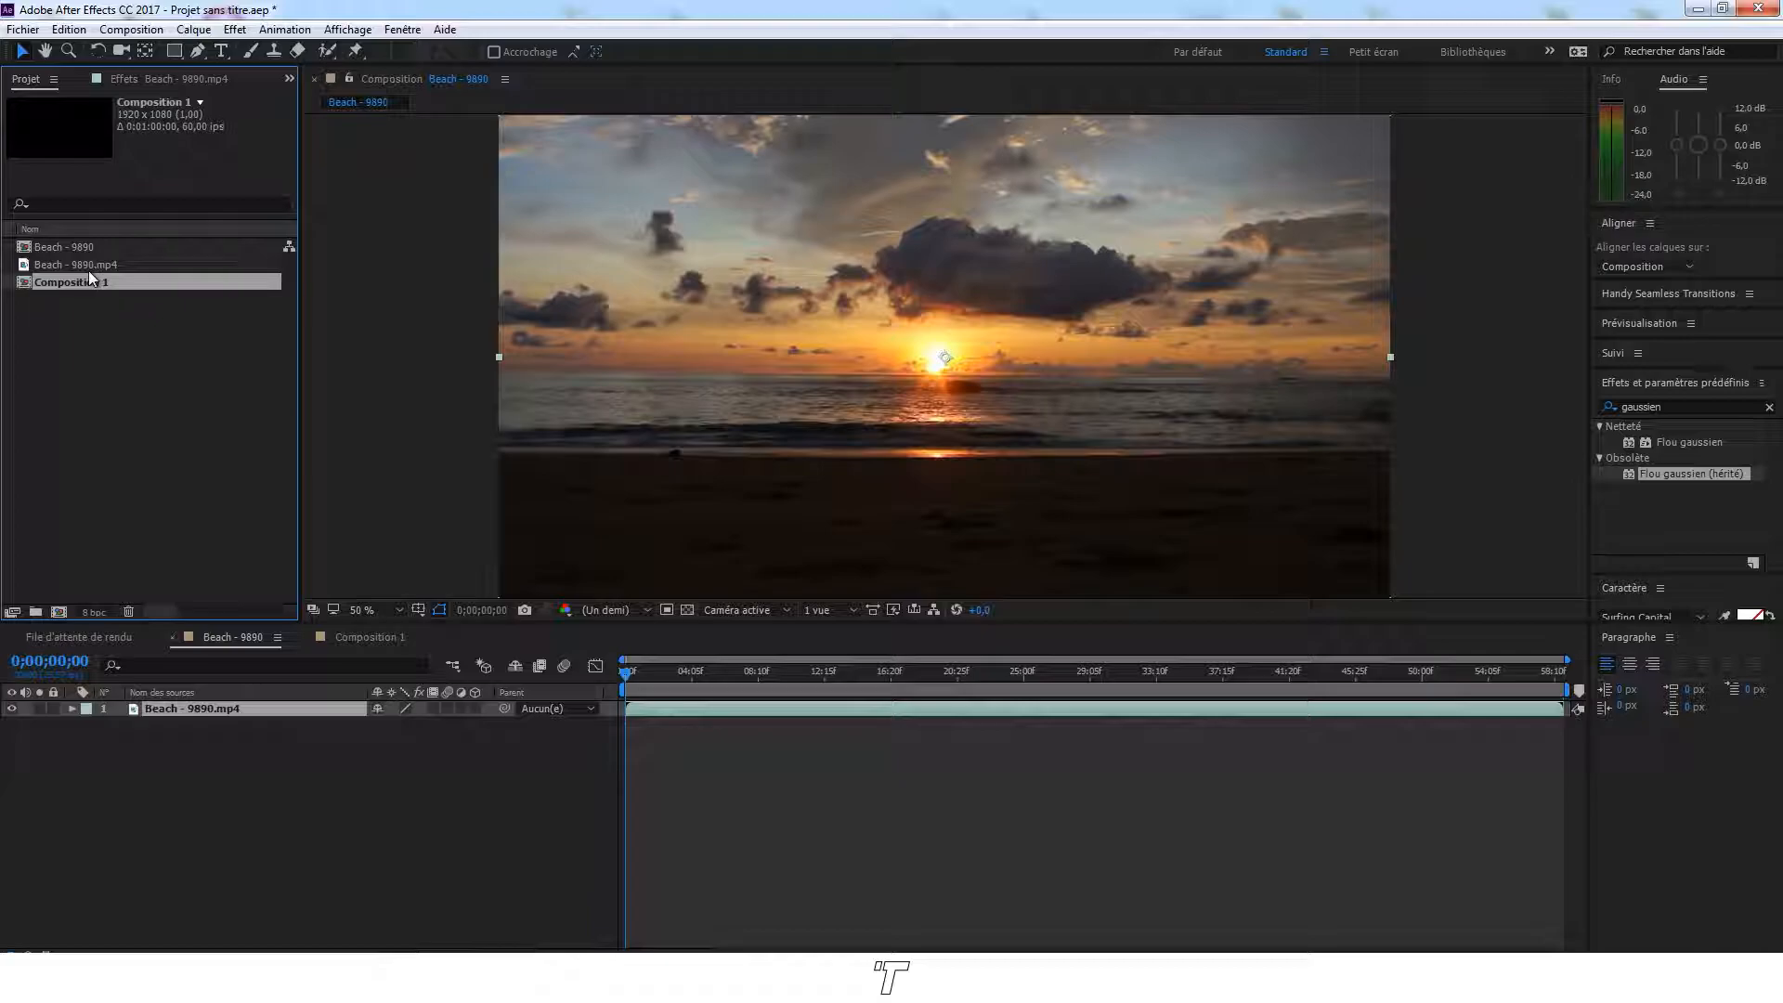
pyautogui.moveTo(70, 281); pyautogui.dragTo(287, 706)
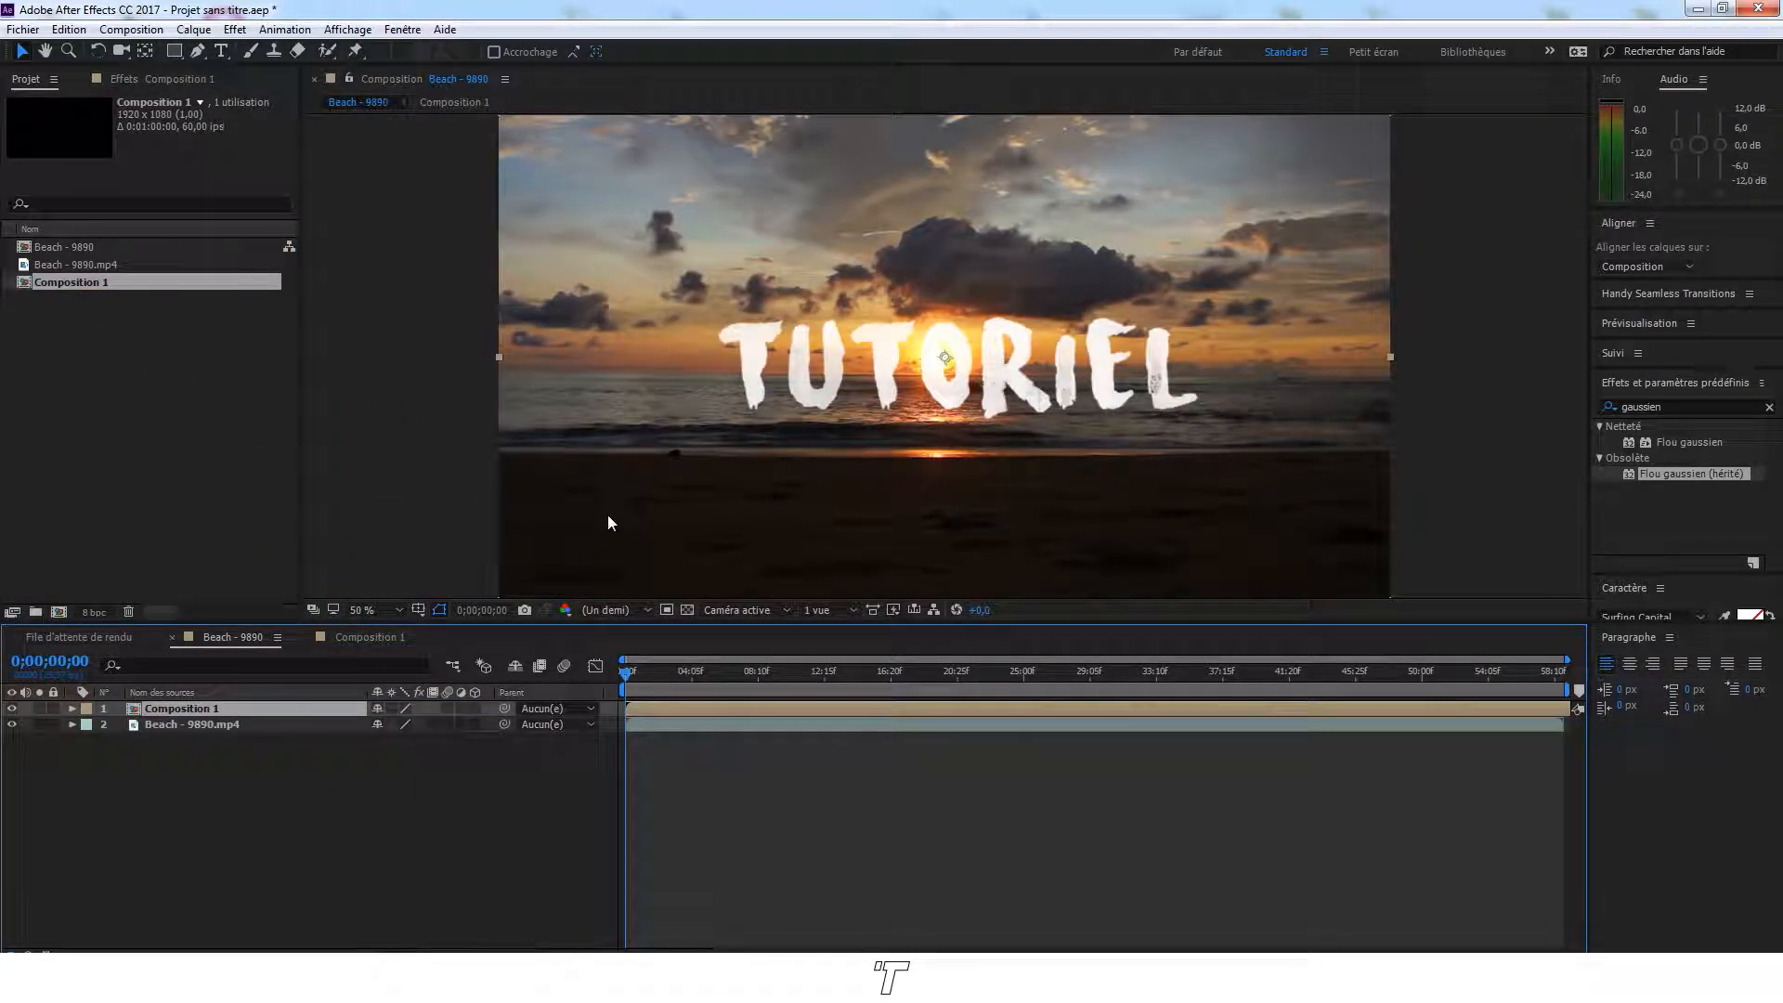
pyautogui.click(1053, 411)
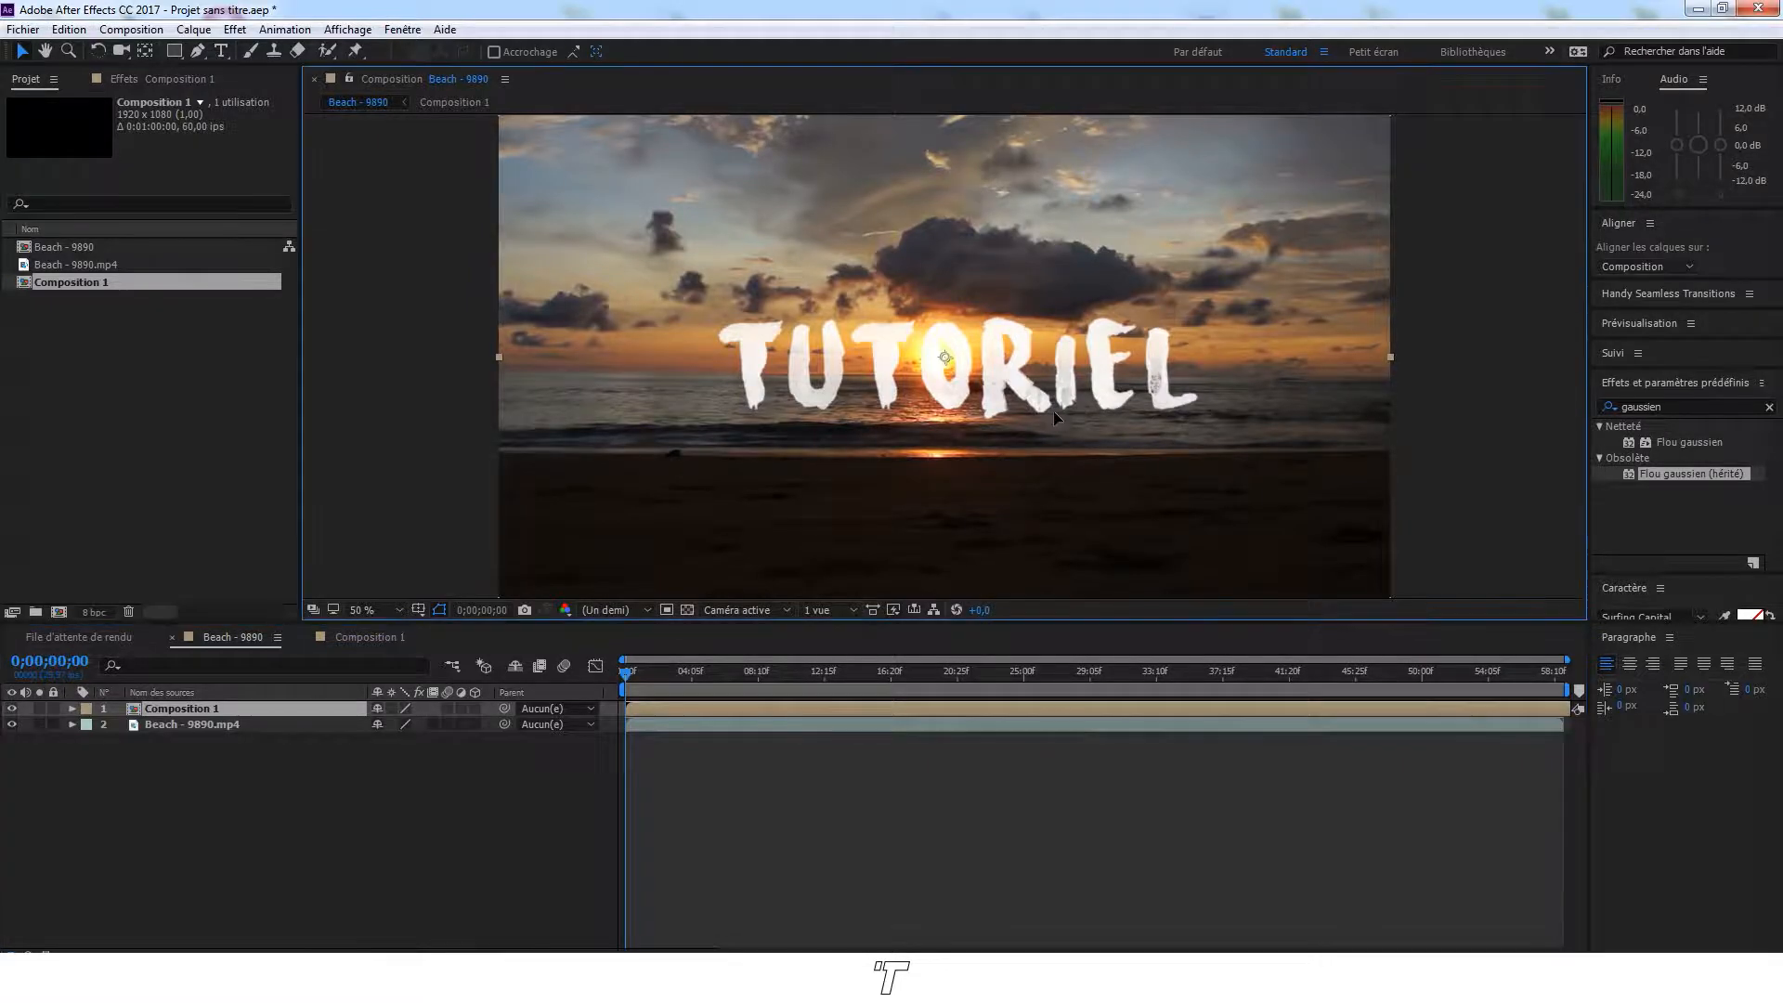
pyautogui.moveTo(1054, 411); pyautogui.dragTo(1053, 408)
pyautogui.click(392, 864)
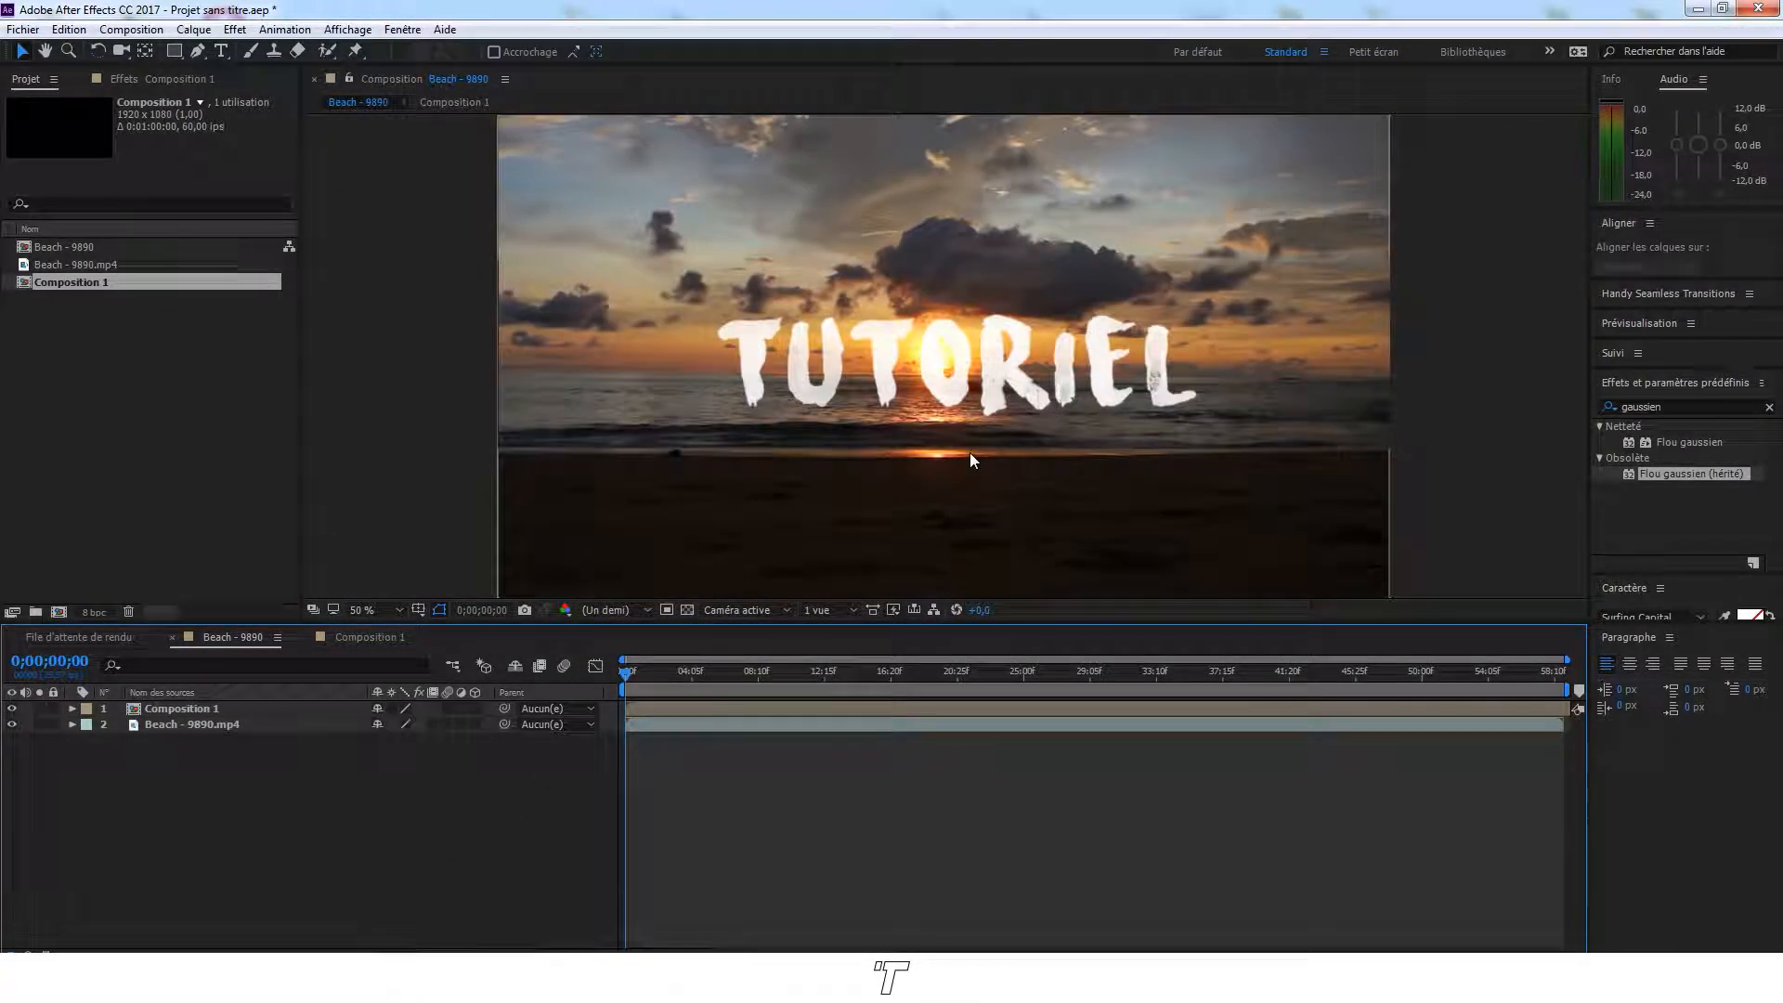
# Apply the Paramètre glissière effect twice to the Composition 1 layer
pyautogui.click(181, 706)
pyautogui.click(1663, 406)
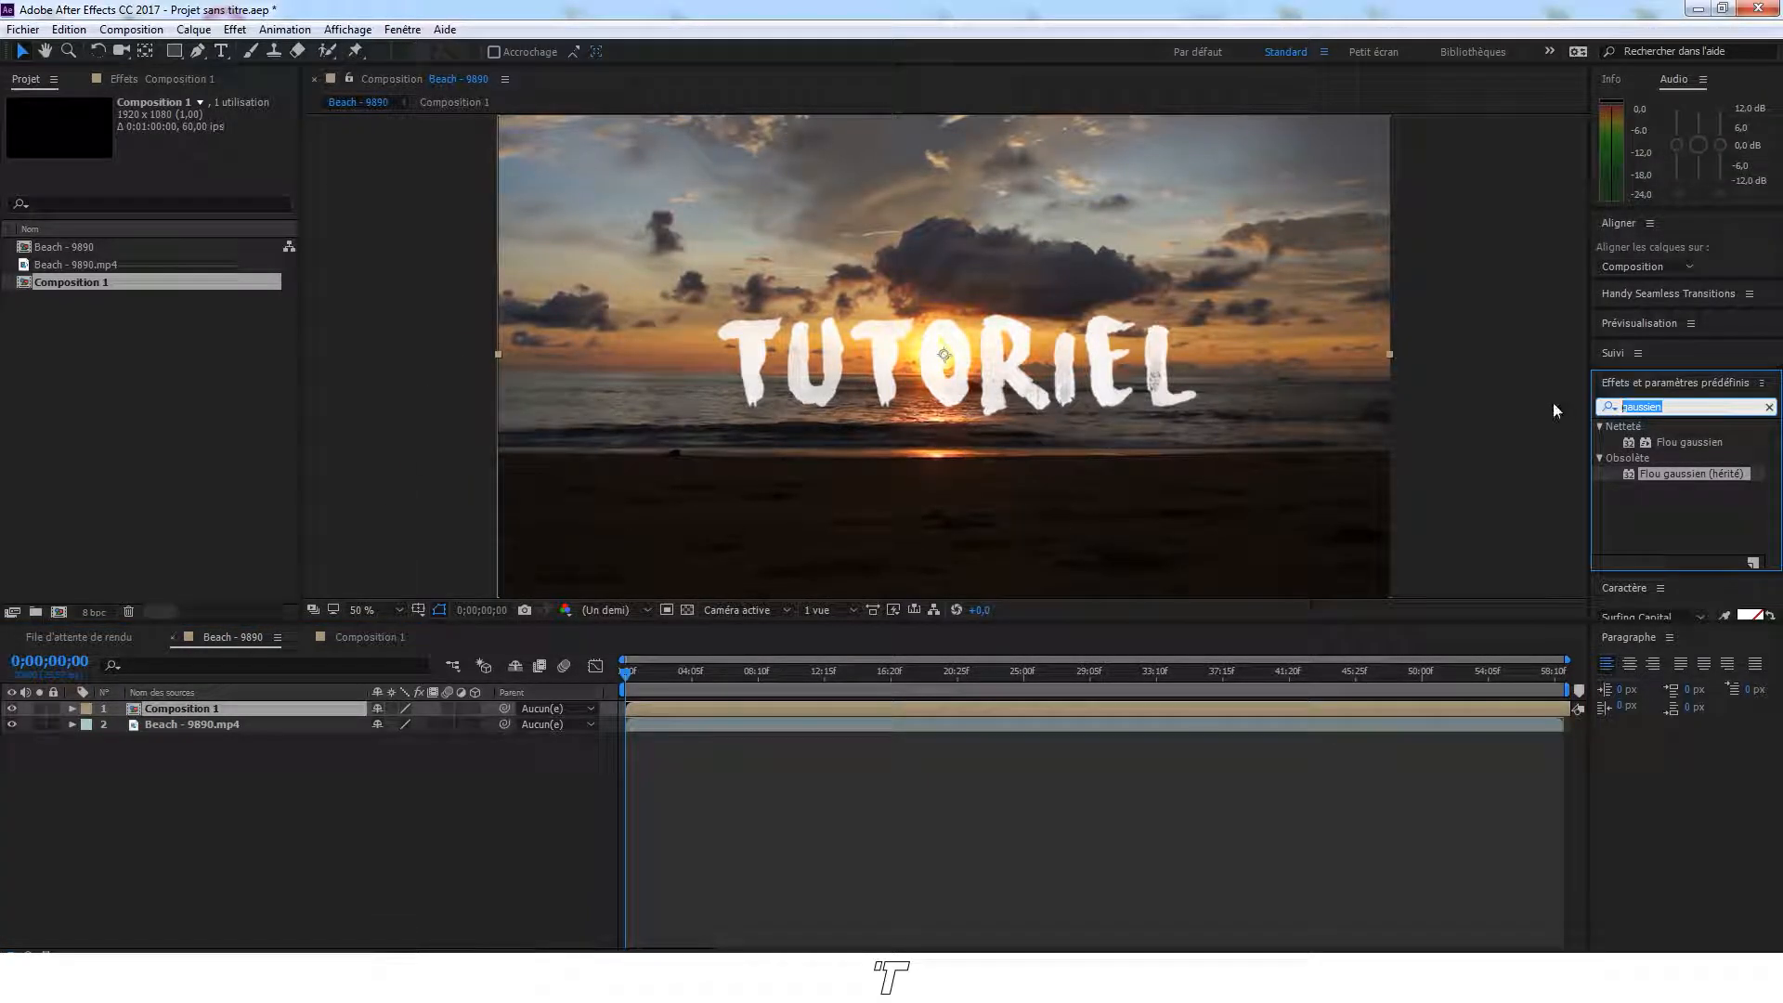
pyautogui.press('BackSpace')
pyautogui.scroll(-1, 1644, 476)
pyautogui.scroll(-1, 1644, 517)
pyautogui.scroll(-1, 1644, 516)
pyautogui.click(1599, 522)
pyautogui.scroll(-2, 1663, 532)
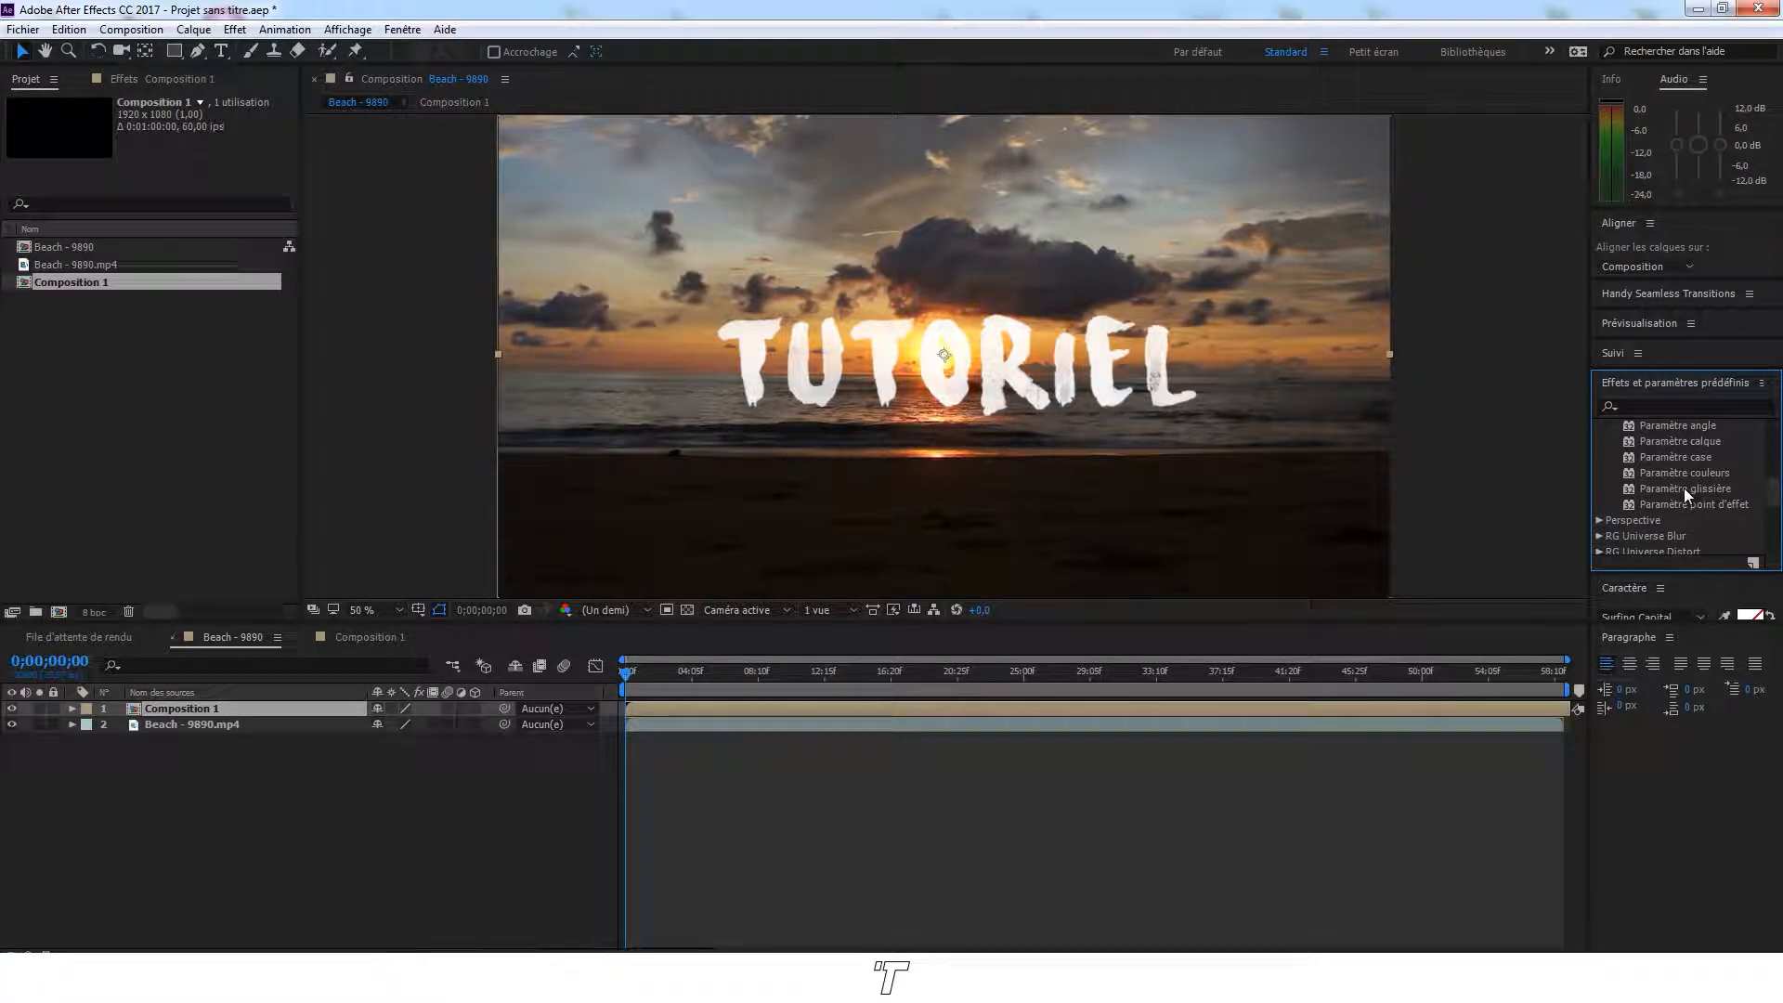
pyautogui.moveTo(1675, 491); pyautogui.dragTo(191, 708)
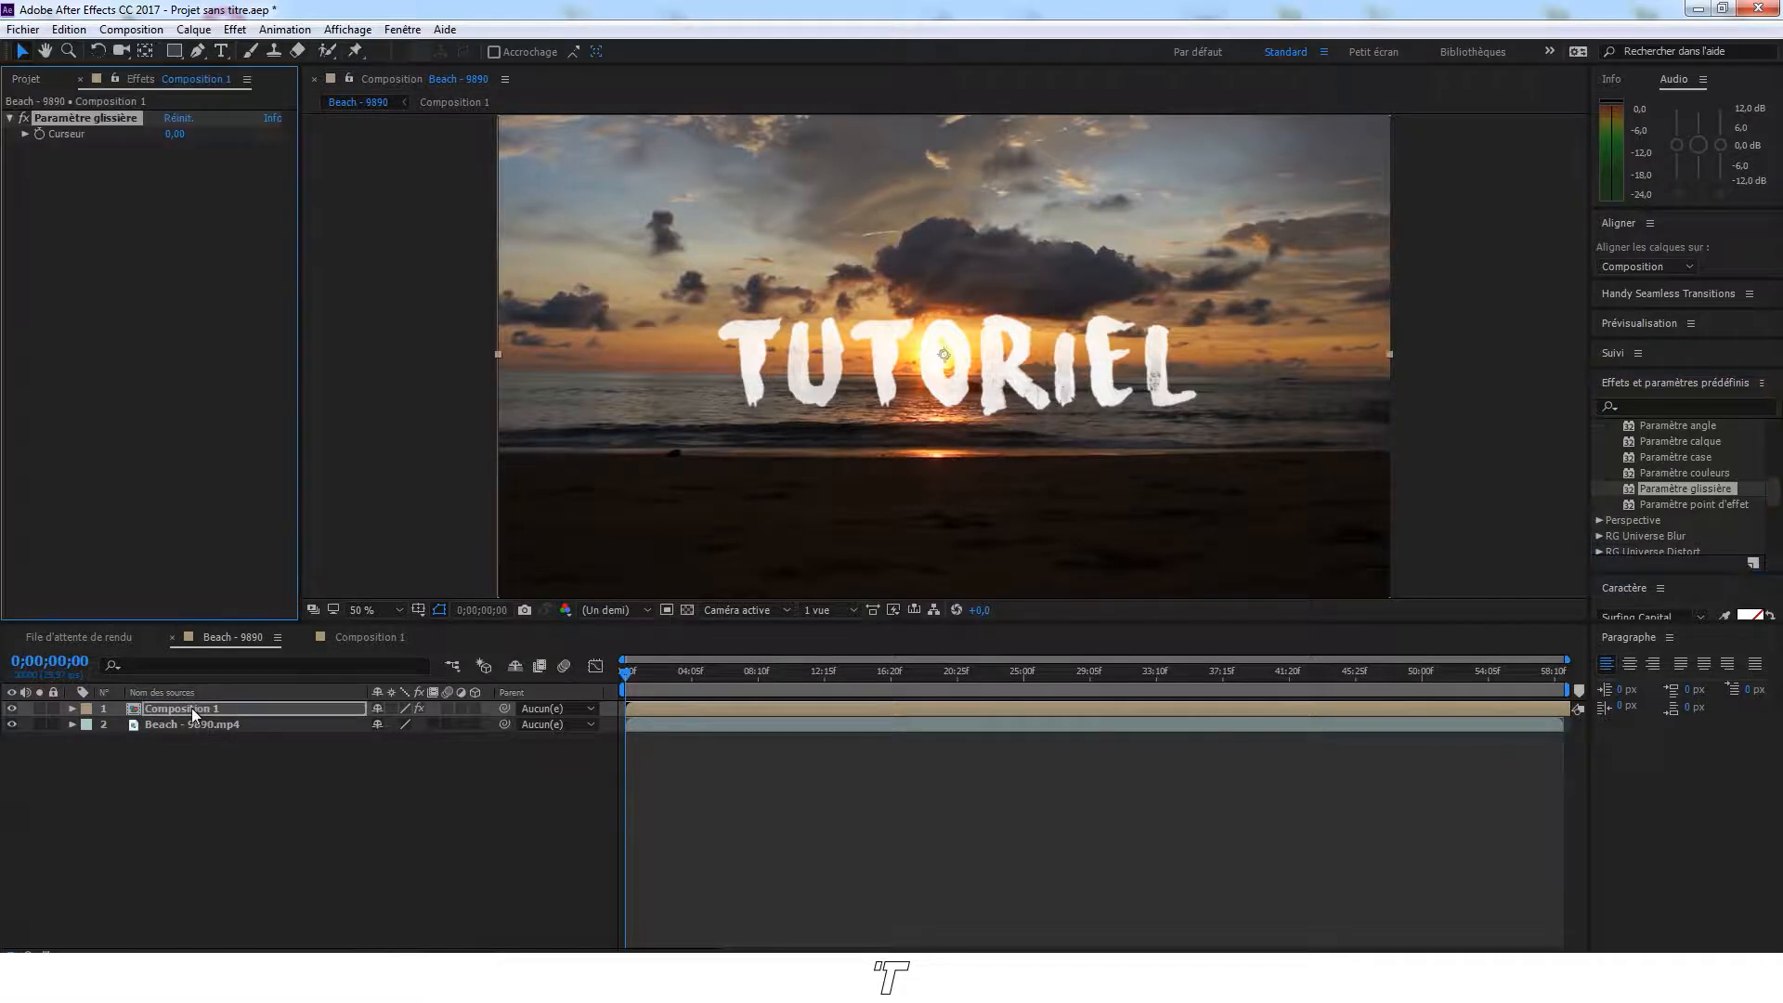
pyautogui.moveTo(1677, 488); pyautogui.dragTo(198, 709)
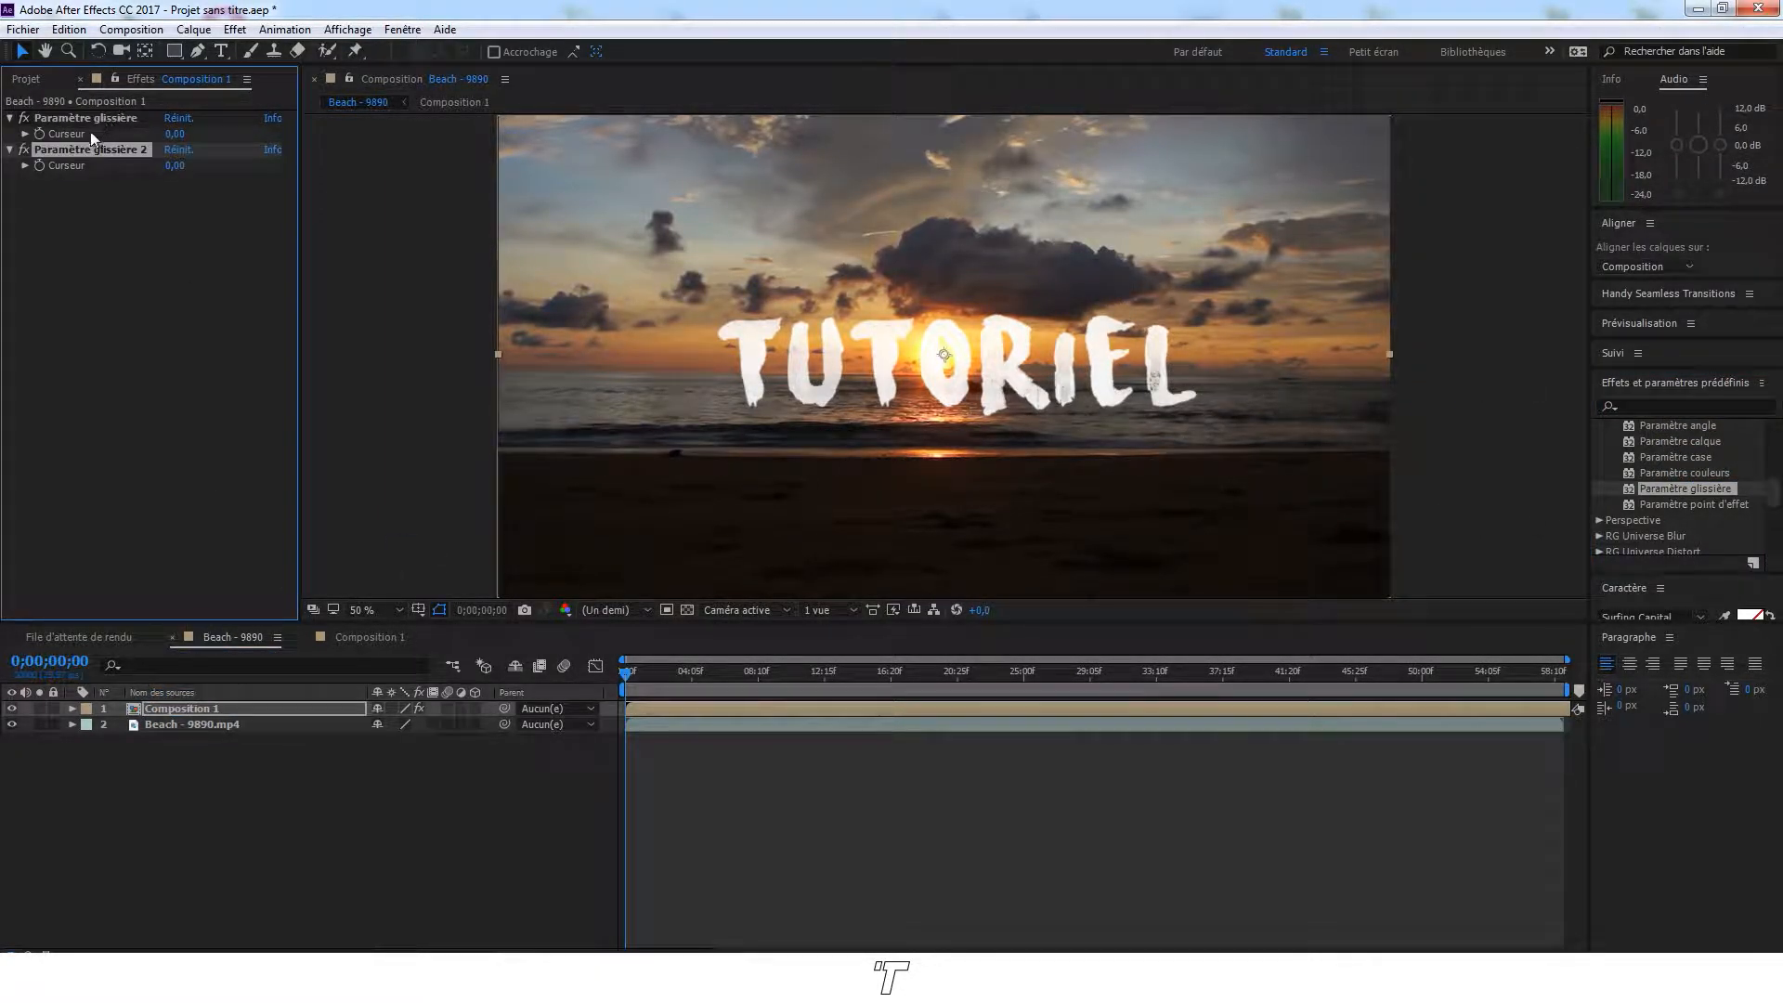
pyautogui.click(56, 474)
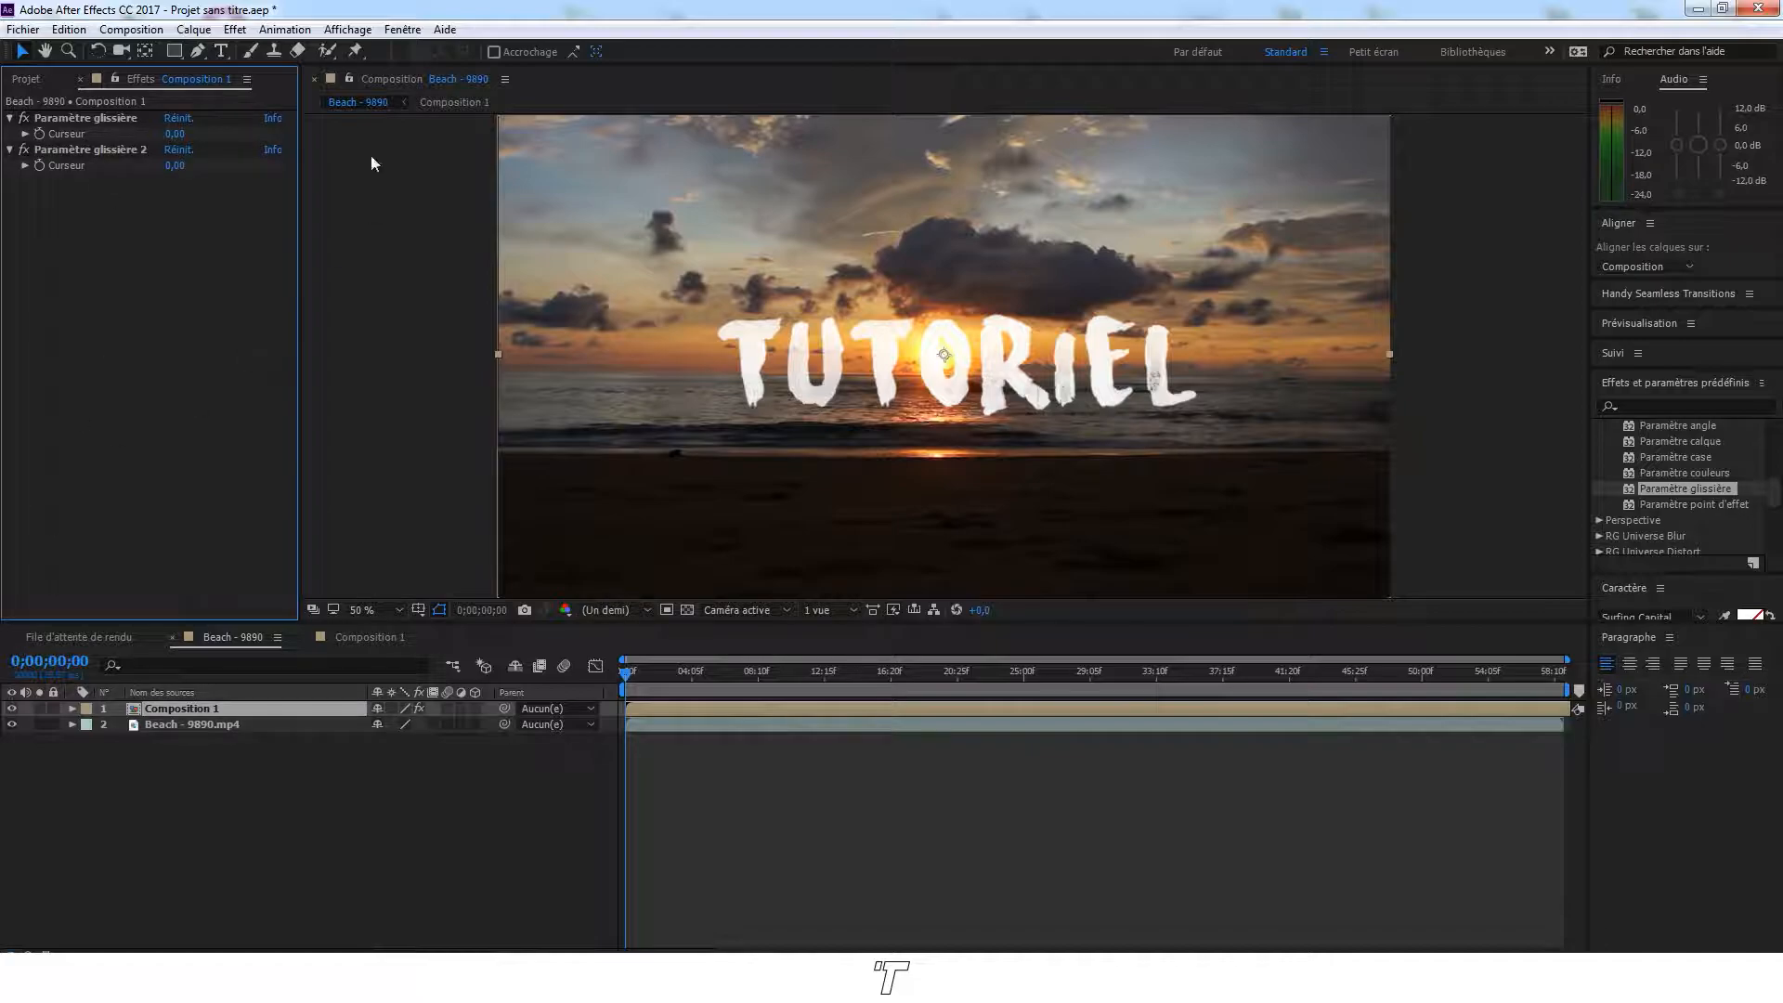
# Place puppet pins at the ends and bends of every letter of the TUTORIEL title with the Puppet Pin tool
pyautogui.click(357, 51)
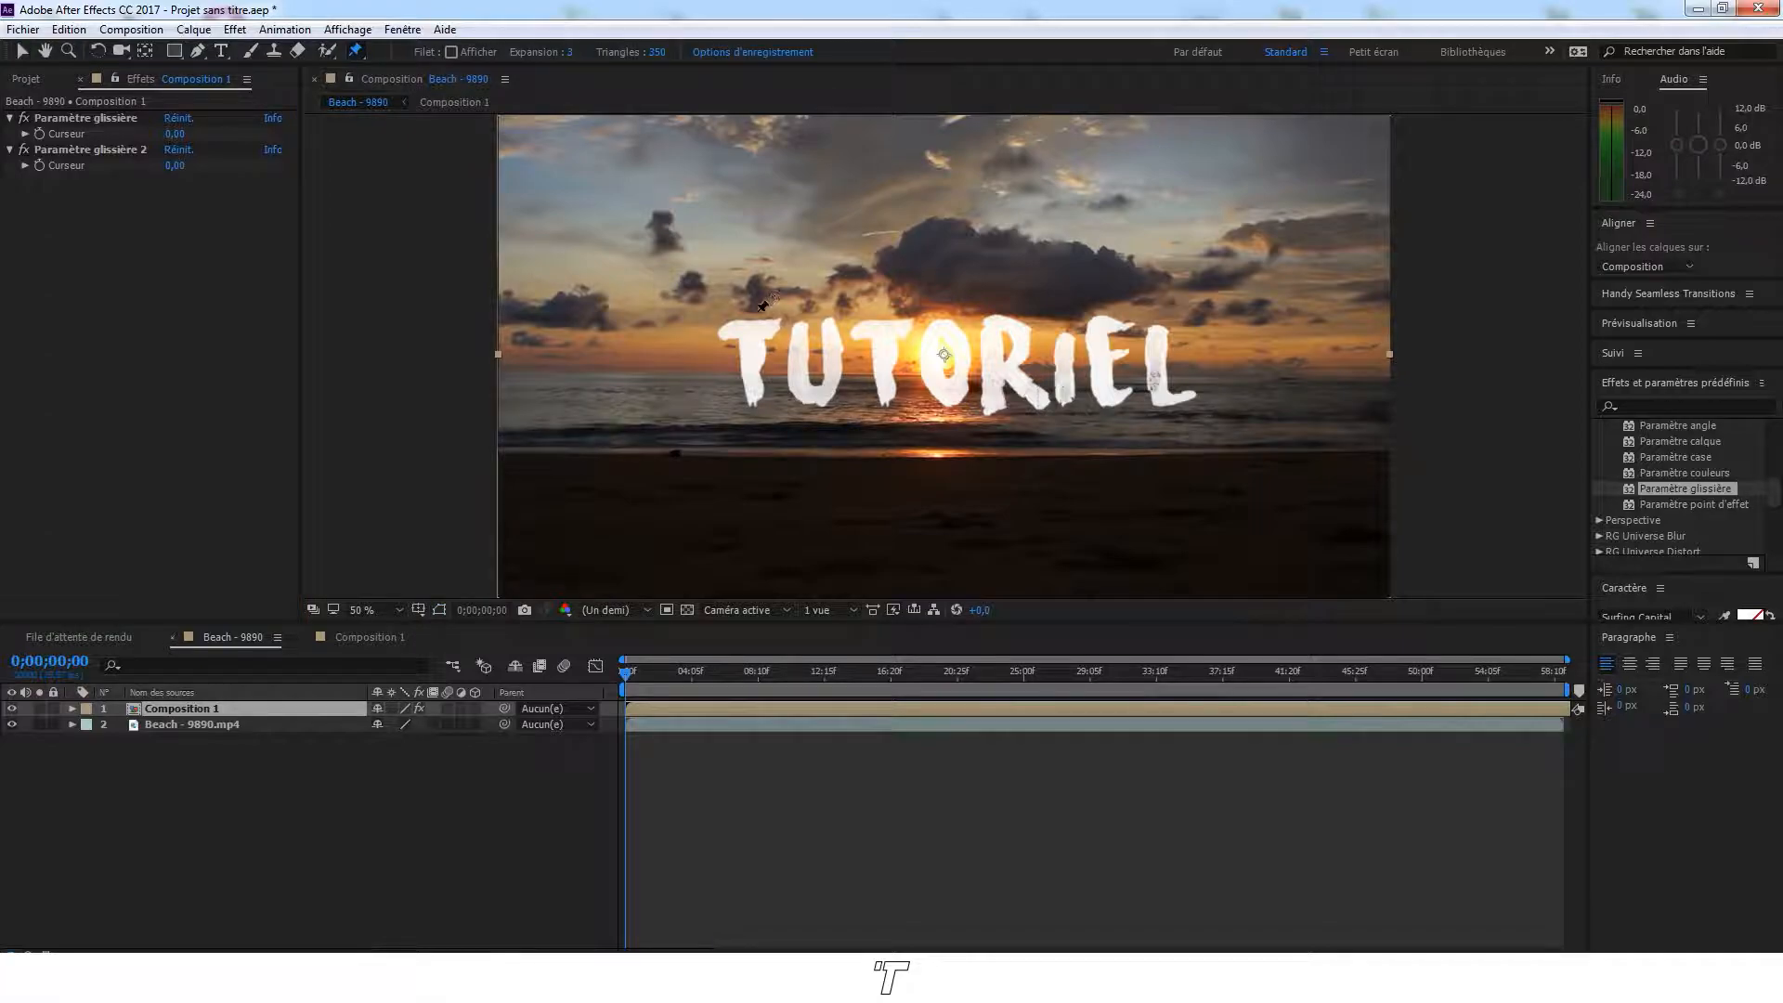
pyautogui.click(732, 331)
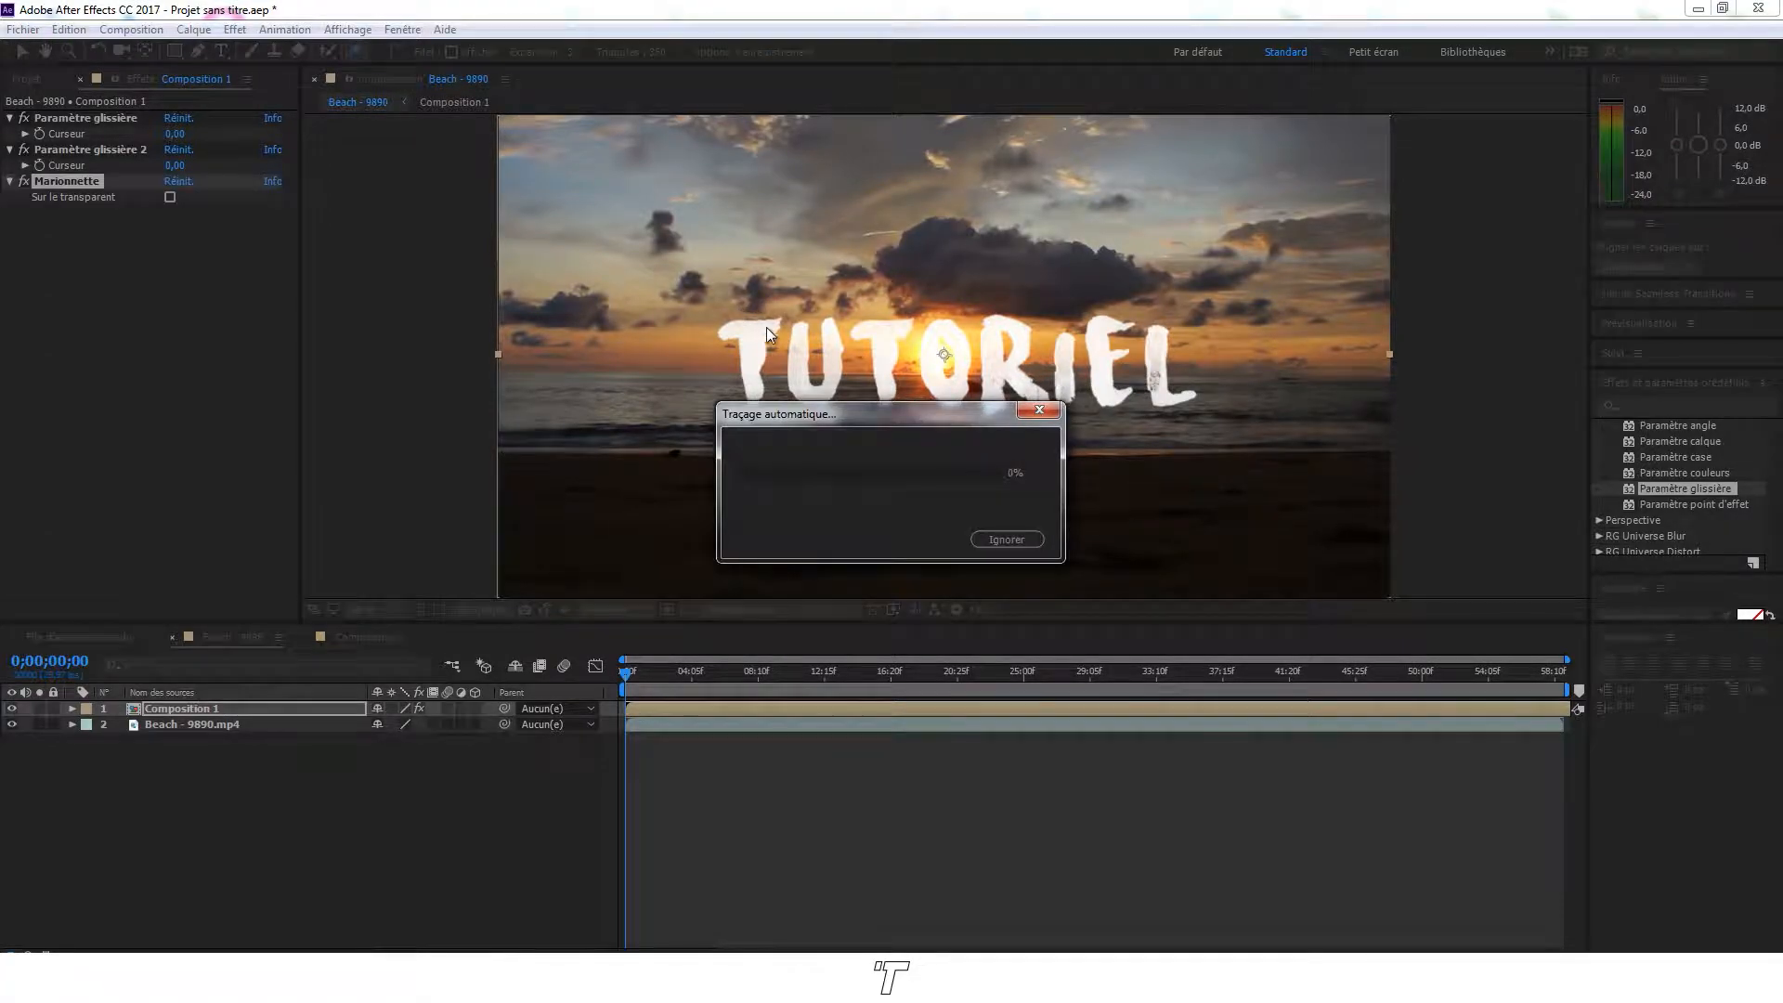
pyautogui.click(769, 327)
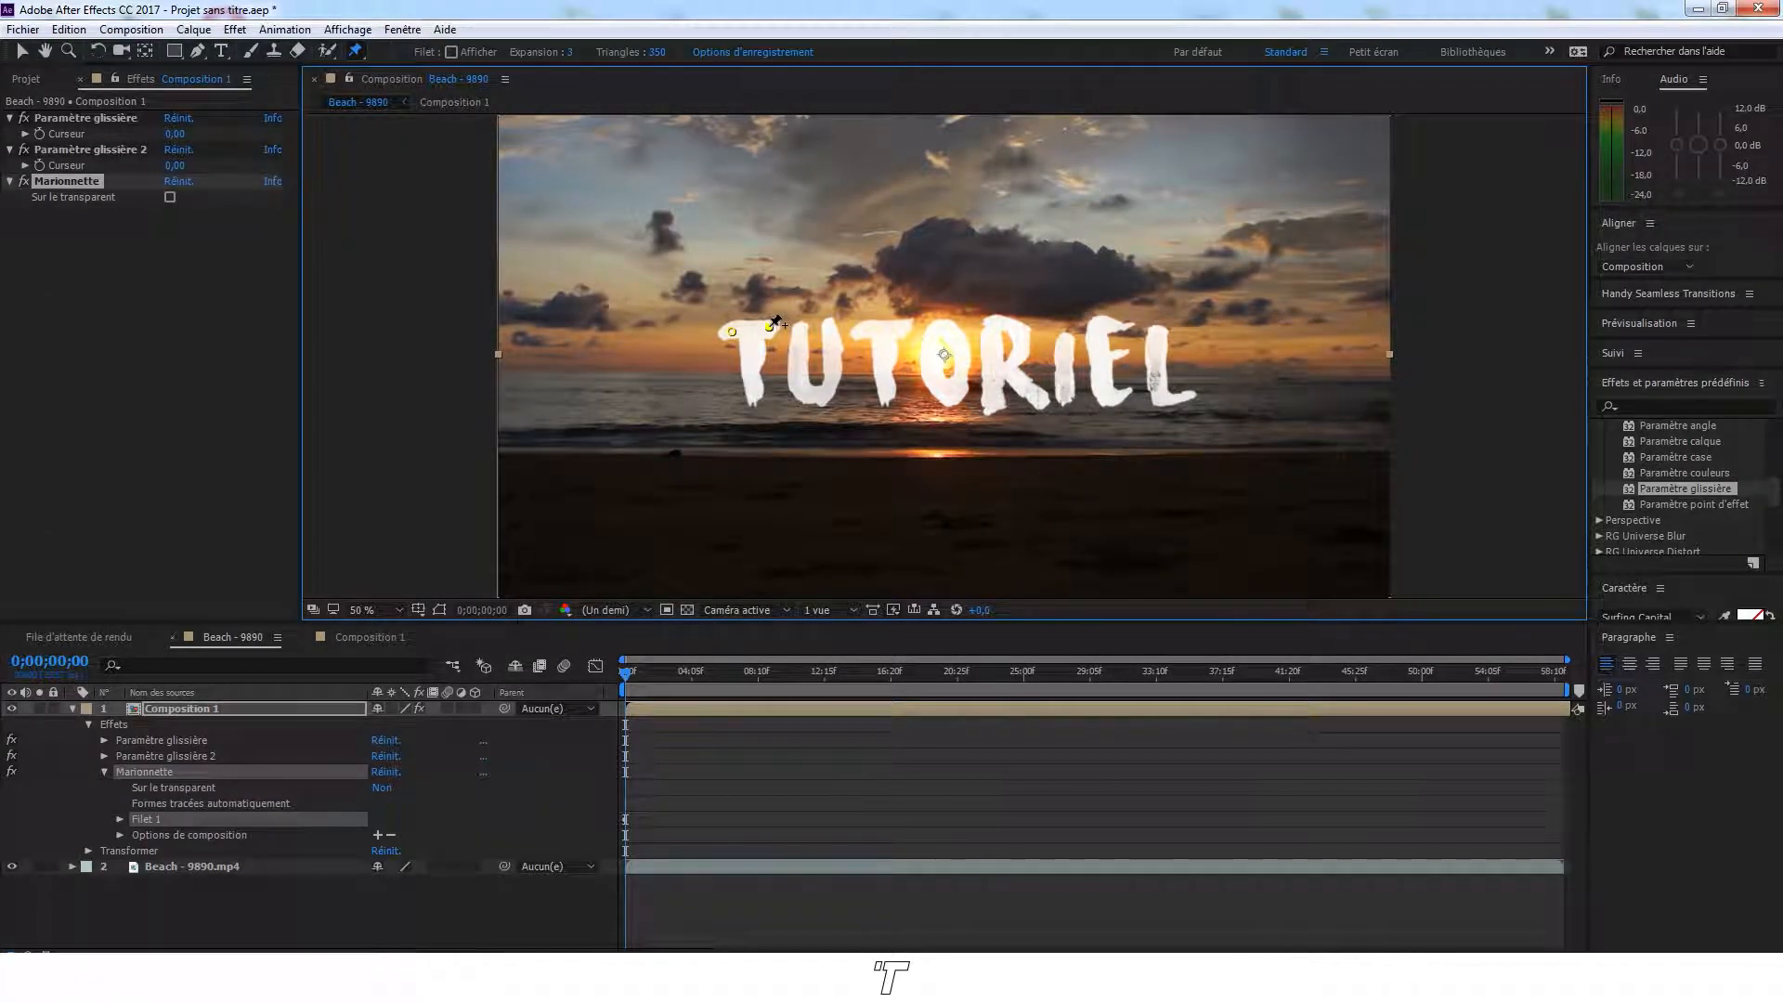
pyautogui.click(758, 391)
pyautogui.click(802, 330)
pyautogui.click(799, 390)
pyautogui.click(827, 395)
pyautogui.click(833, 330)
pyautogui.click(866, 329)
pyautogui.click(904, 329)
pyautogui.click(886, 394)
pyautogui.click(943, 334)
pyautogui.click(928, 369)
pyautogui.click(992, 372)
pyautogui.click(996, 404)
pyautogui.click(1022, 337)
pyautogui.click(1030, 389)
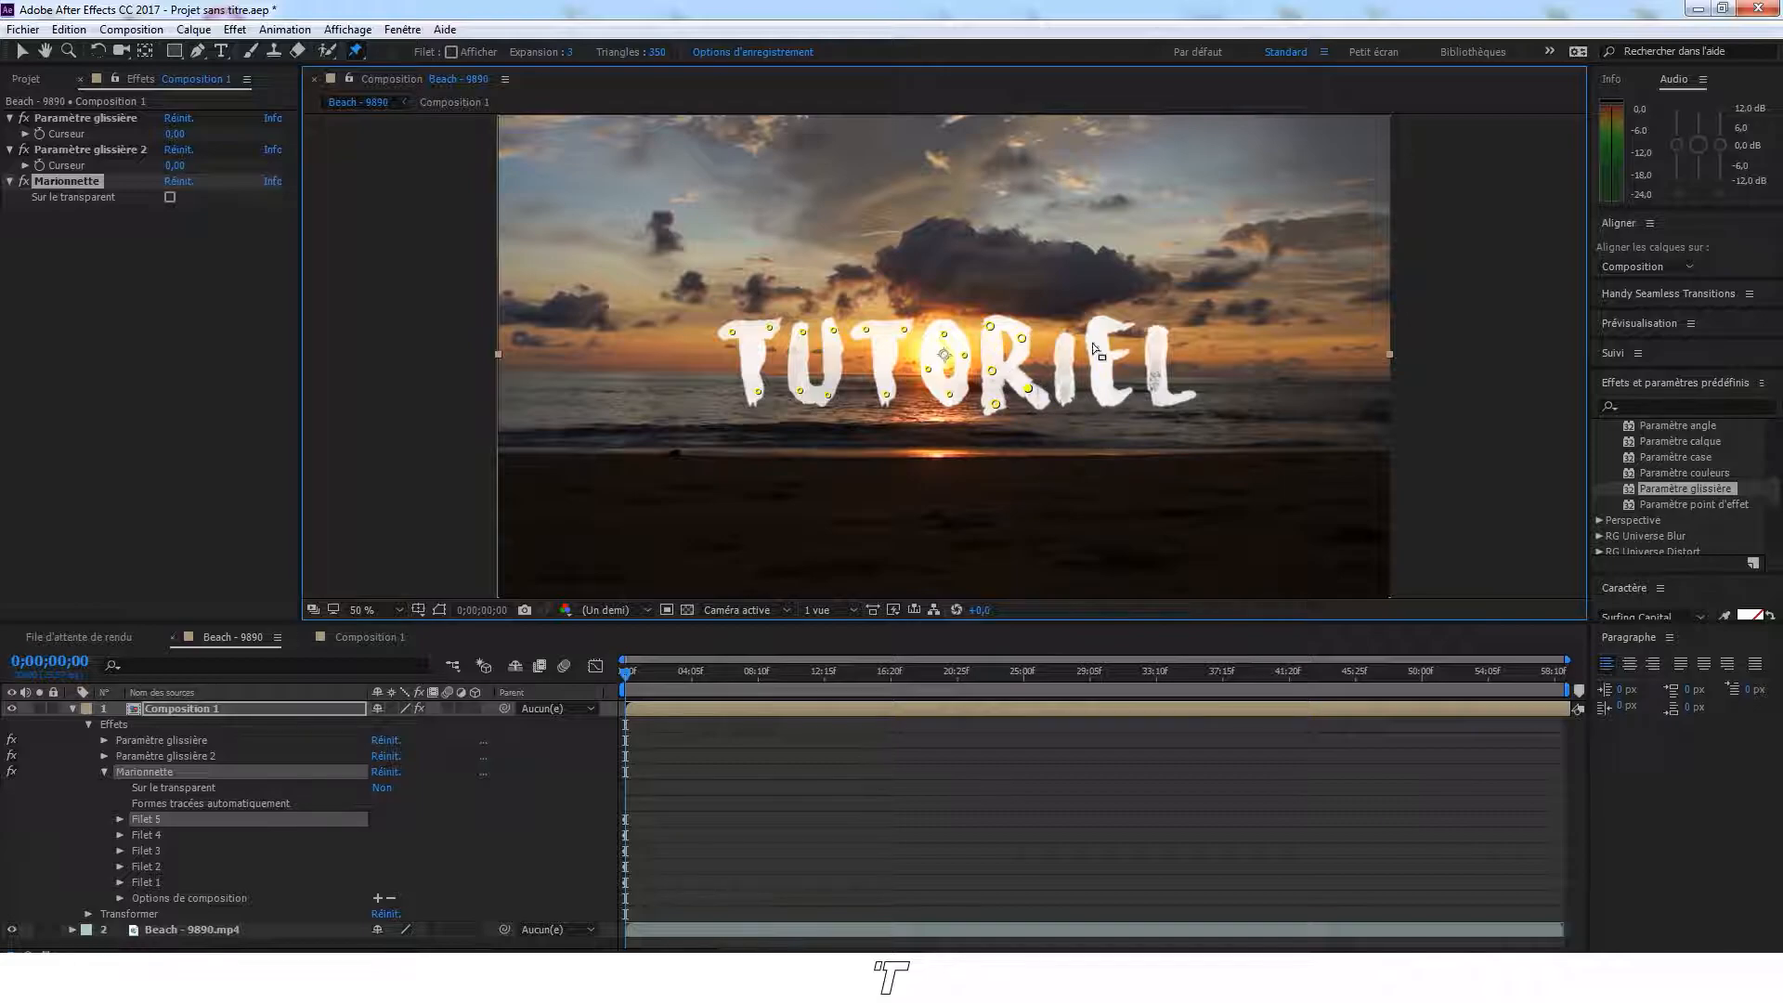
pyautogui.click(1065, 347)
pyautogui.click(1065, 383)
pyautogui.click(1097, 327)
pyautogui.click(1101, 363)
pyautogui.click(1111, 398)
pyautogui.click(1160, 397)
pyautogui.click(1155, 338)
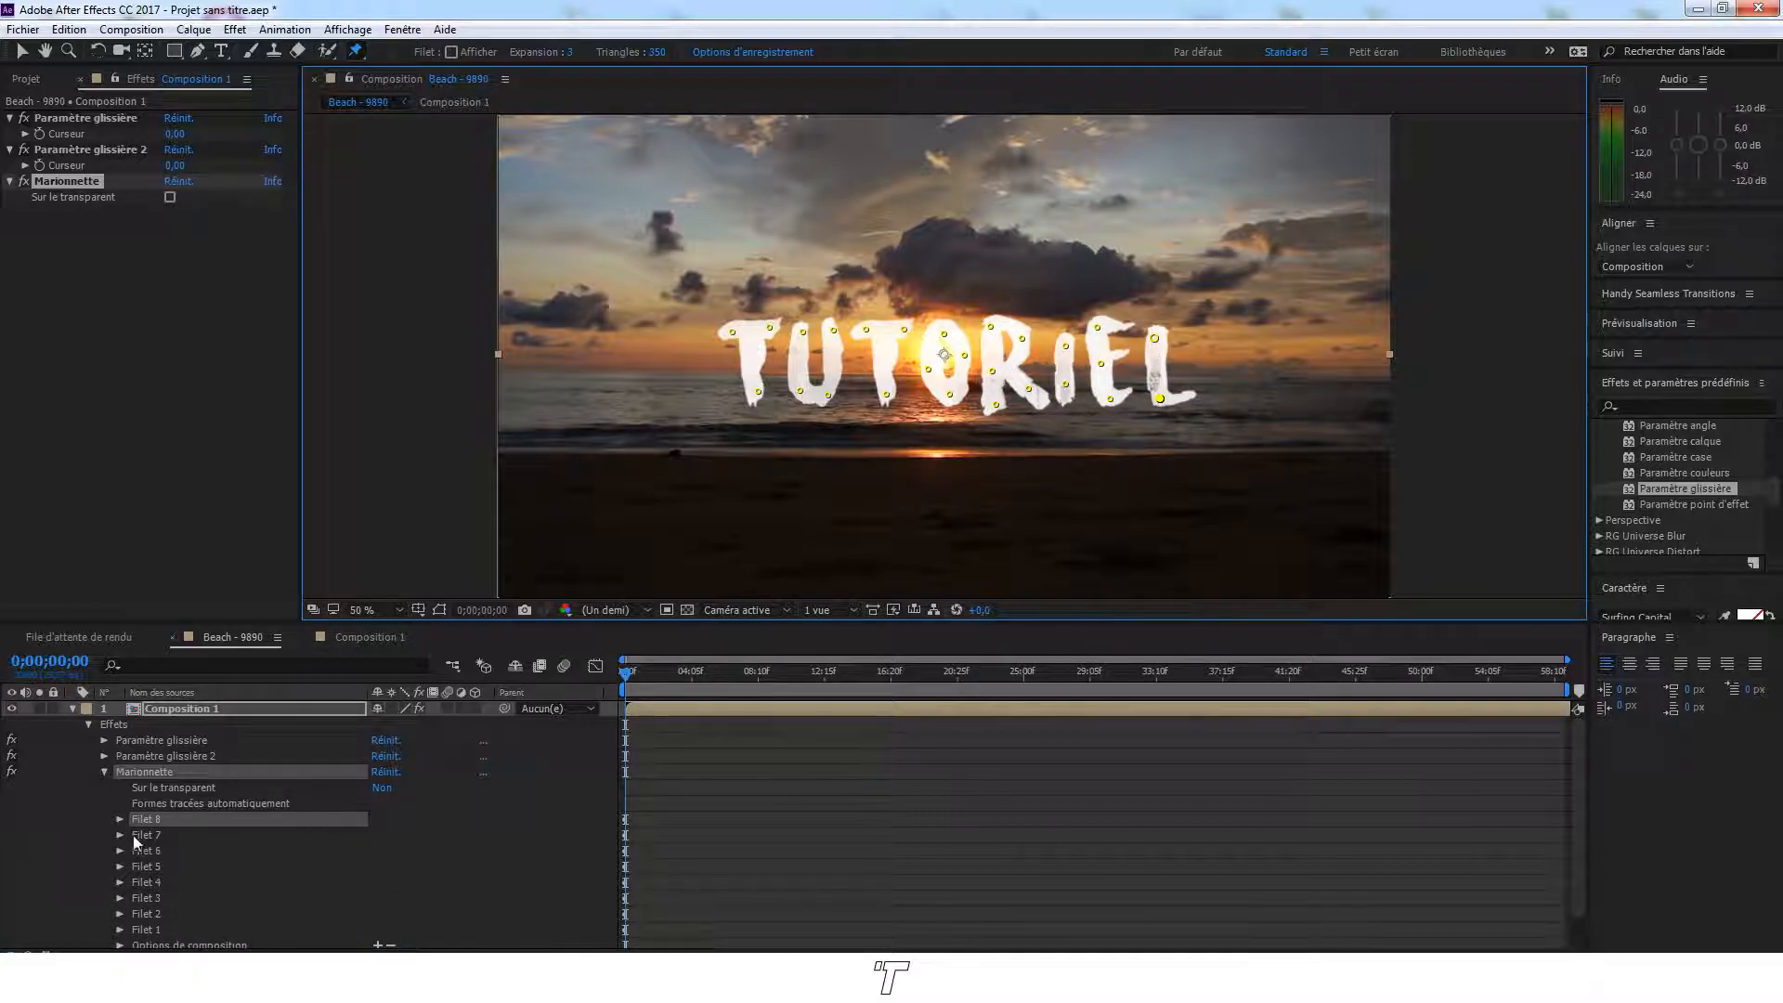
# Give Coin Marionnette 2 of Filet 8 a Position expression wiggle(), with the Paramètre glissière and Paramètre glissière 2 Curseur values as its two arguments
pyautogui.click(119, 819)
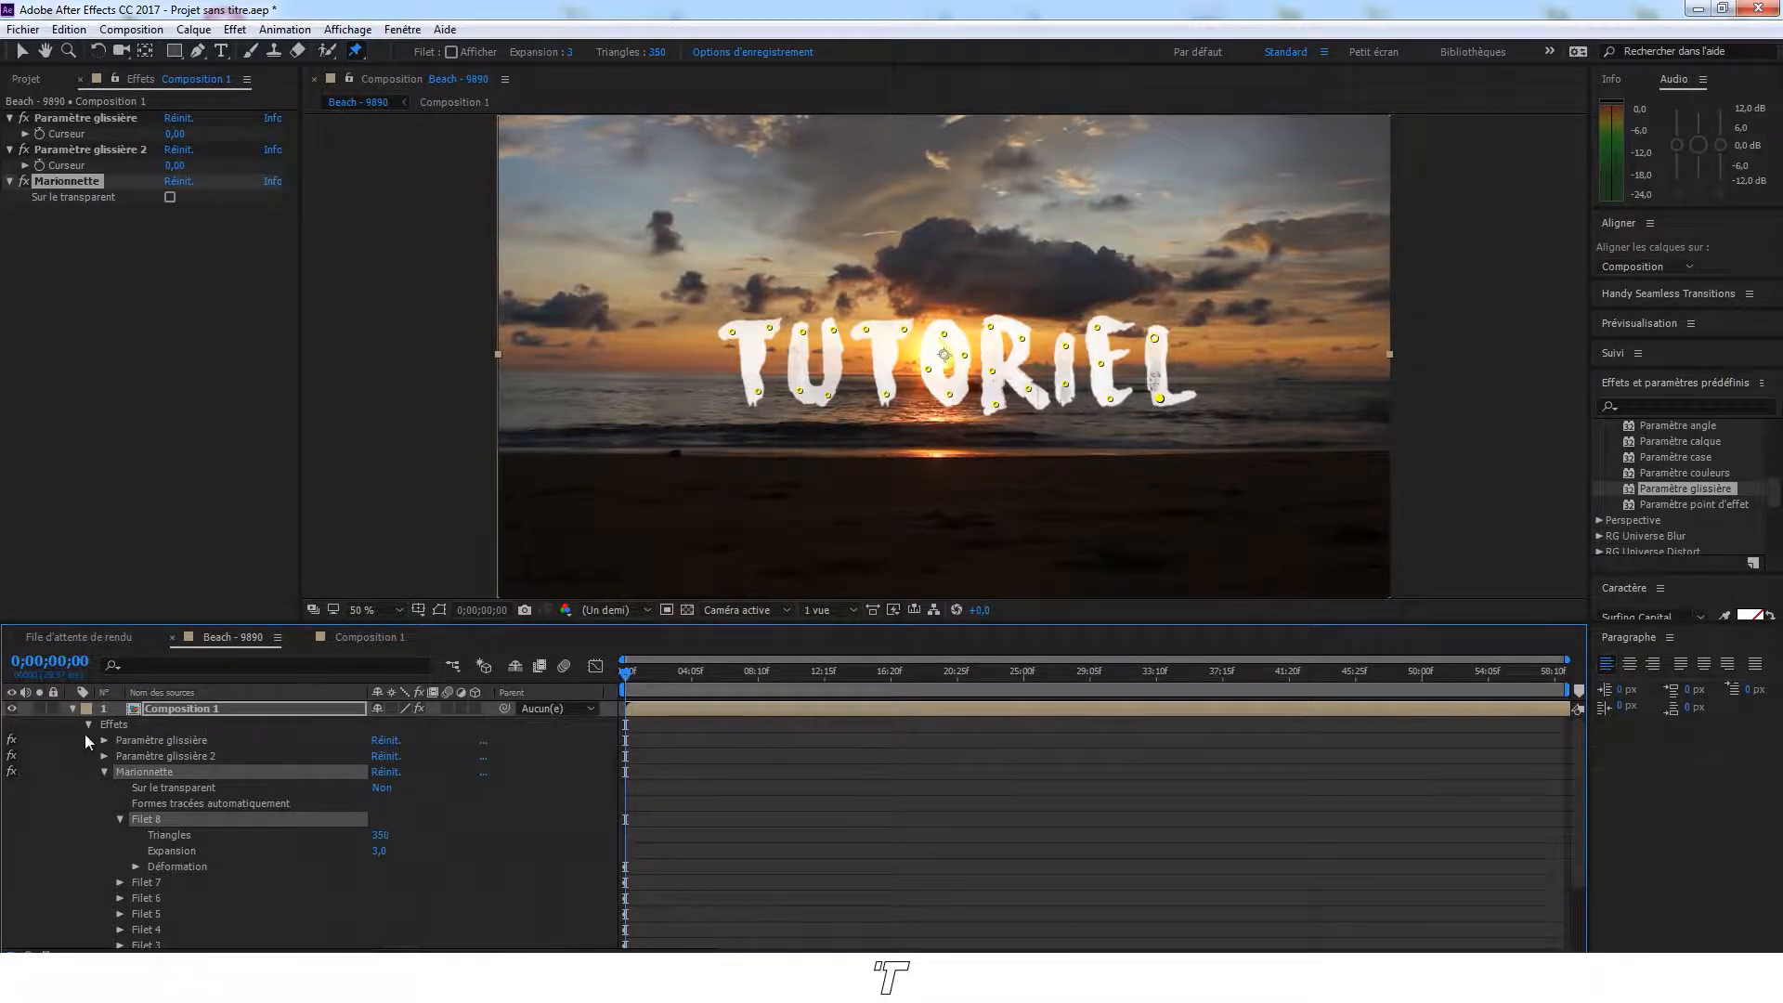
pyautogui.click(136, 868)
pyautogui.scroll(-1, 100, 875)
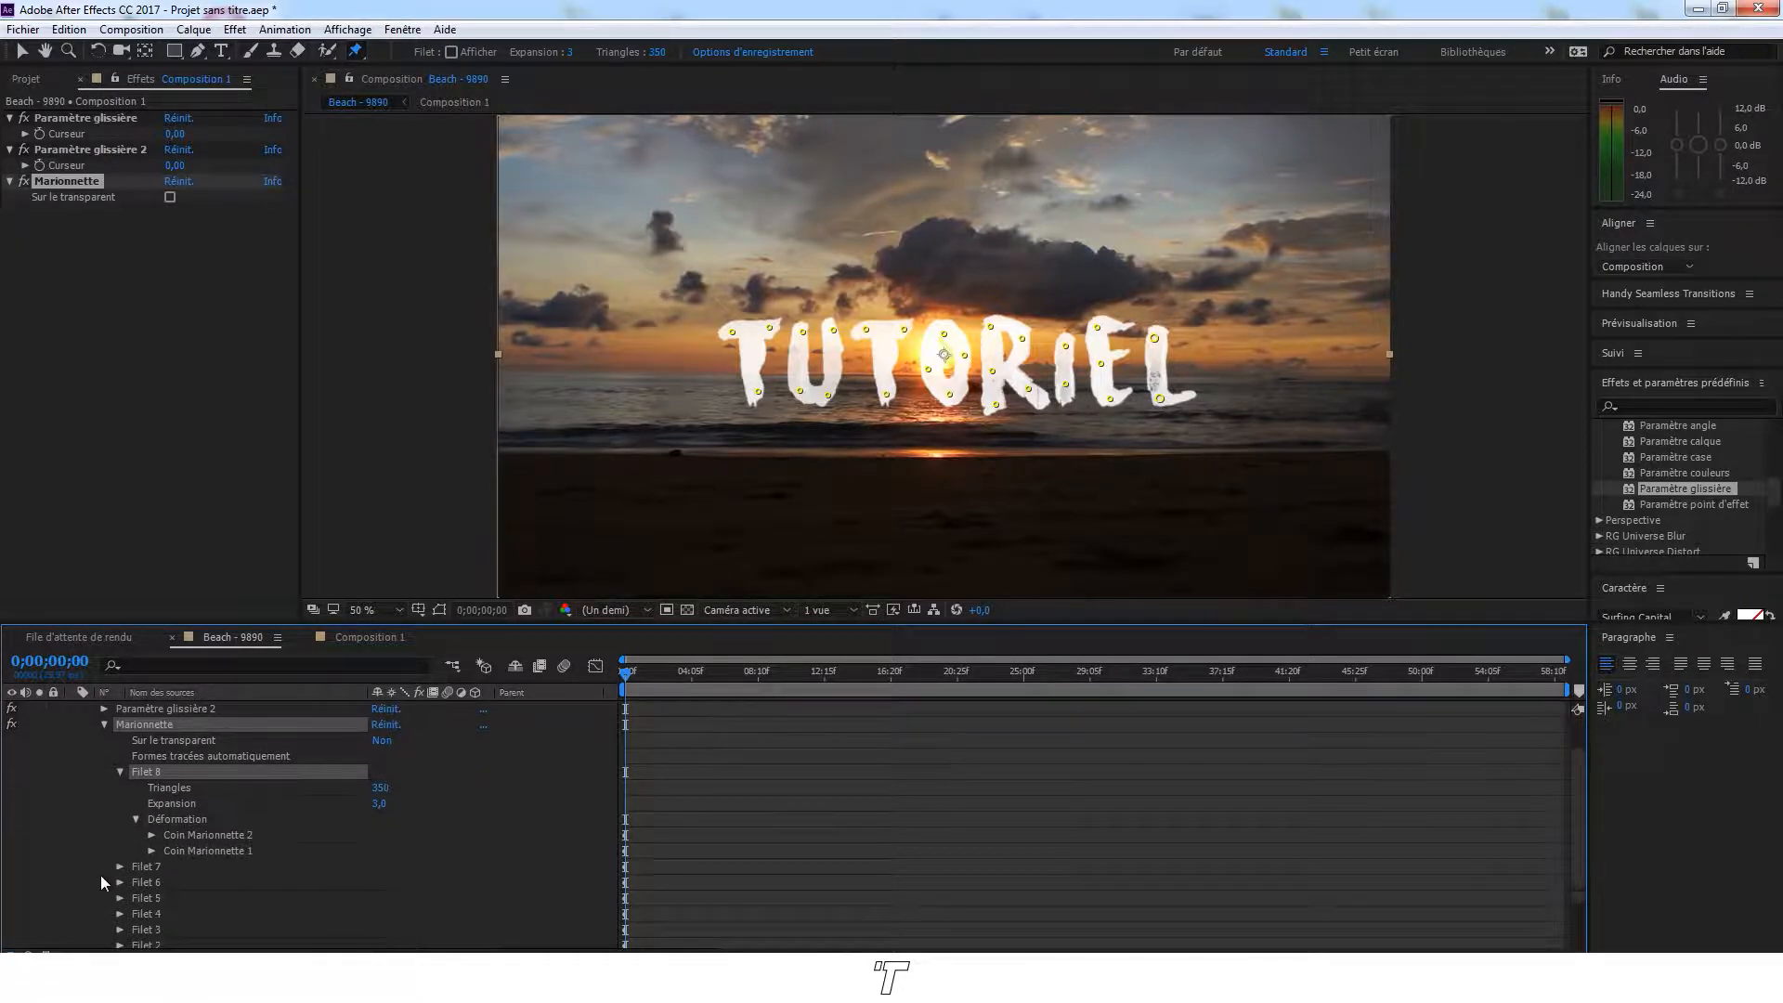
pyautogui.click(151, 835)
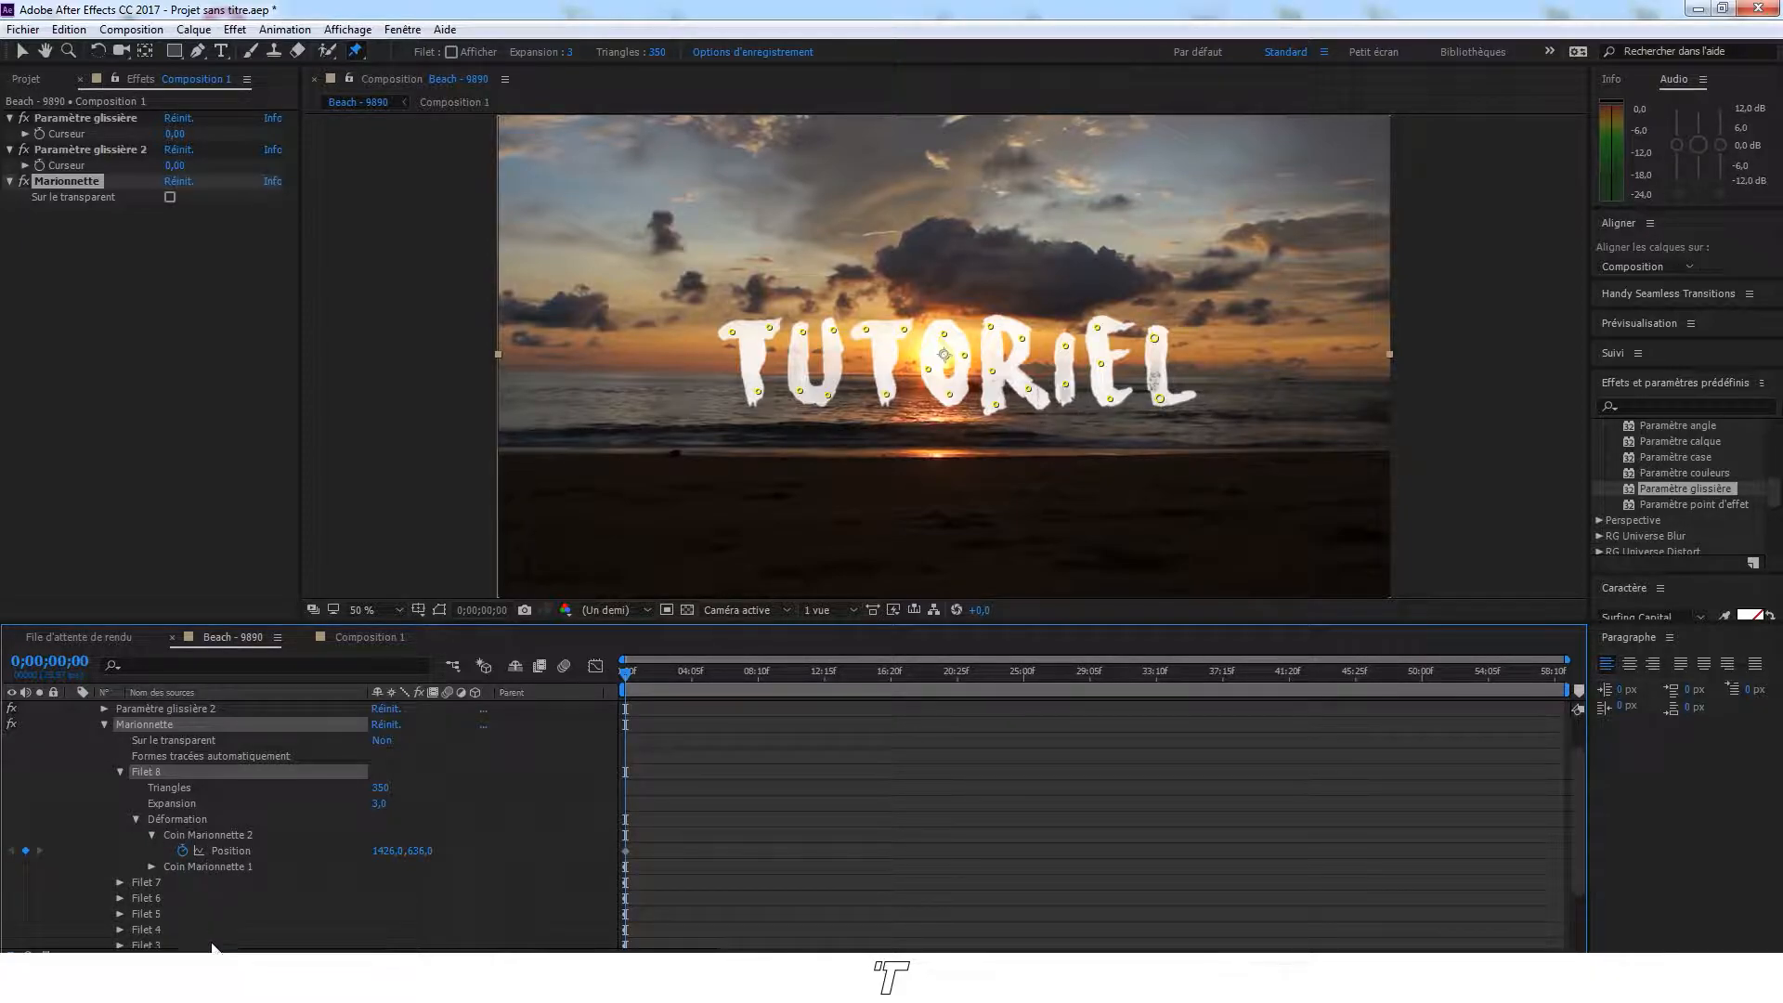
pyautogui.keyDown('alt'); pyautogui.click(183, 851); pyautogui.keyUp('alt')
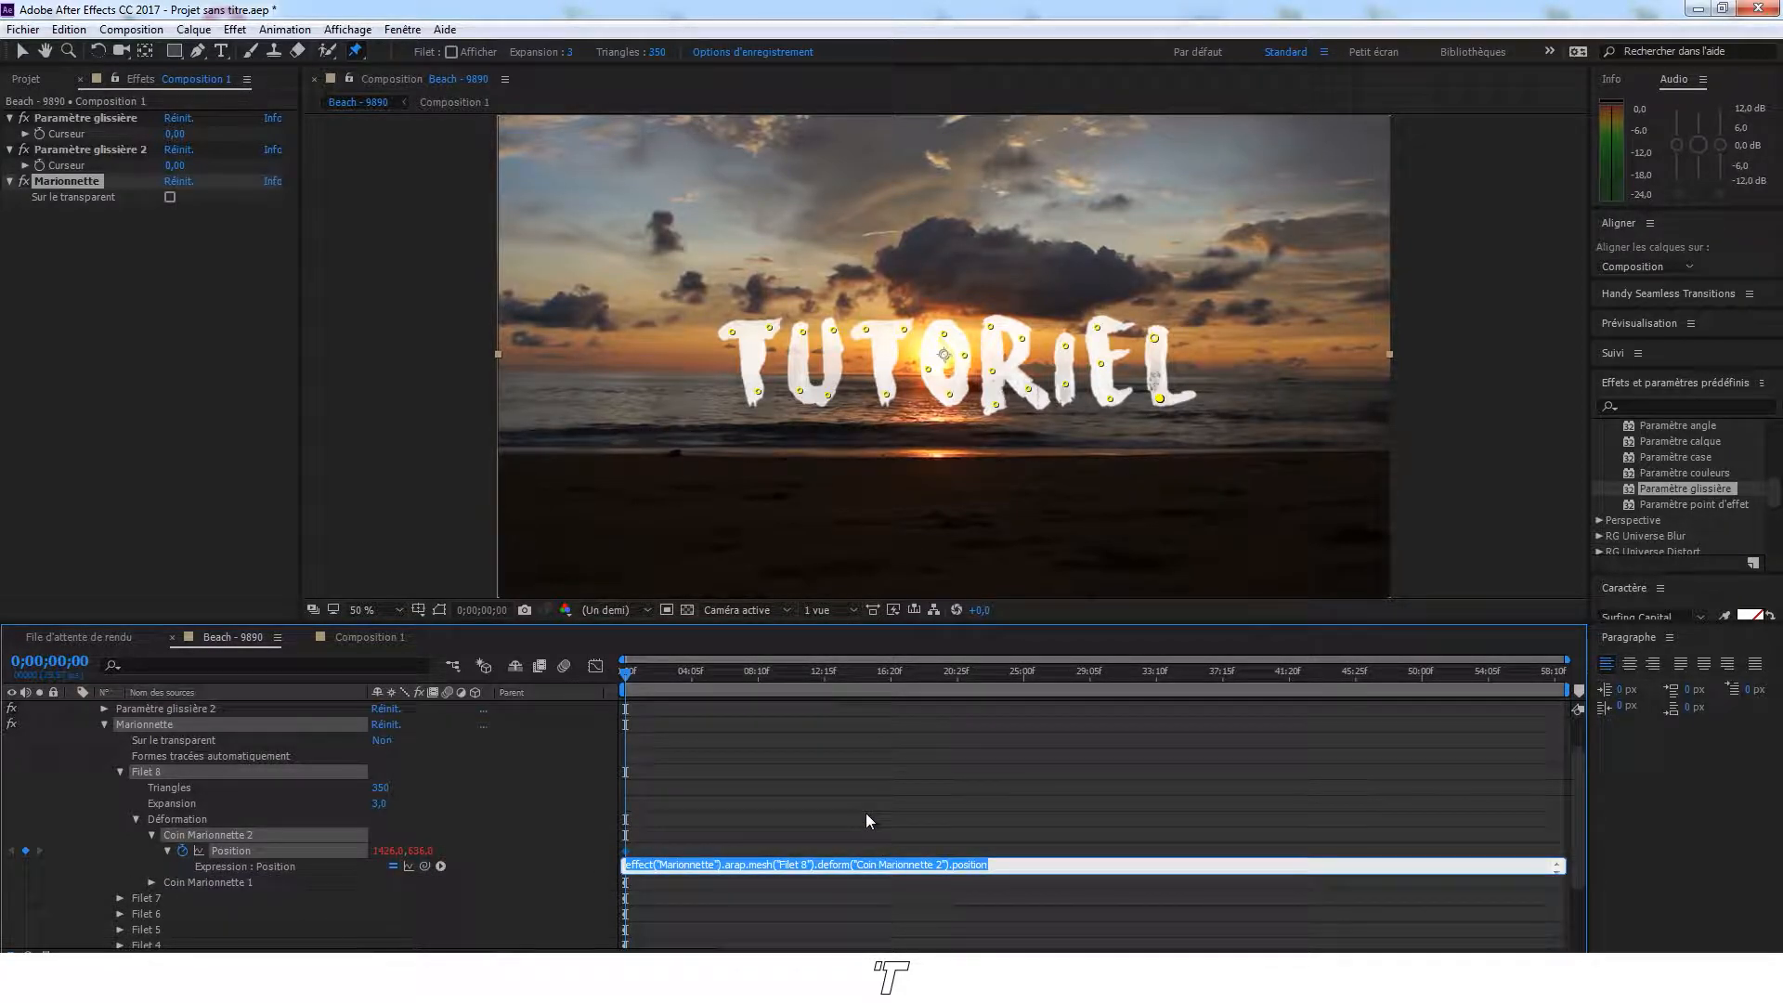
pyautogui.write('wiggle(')
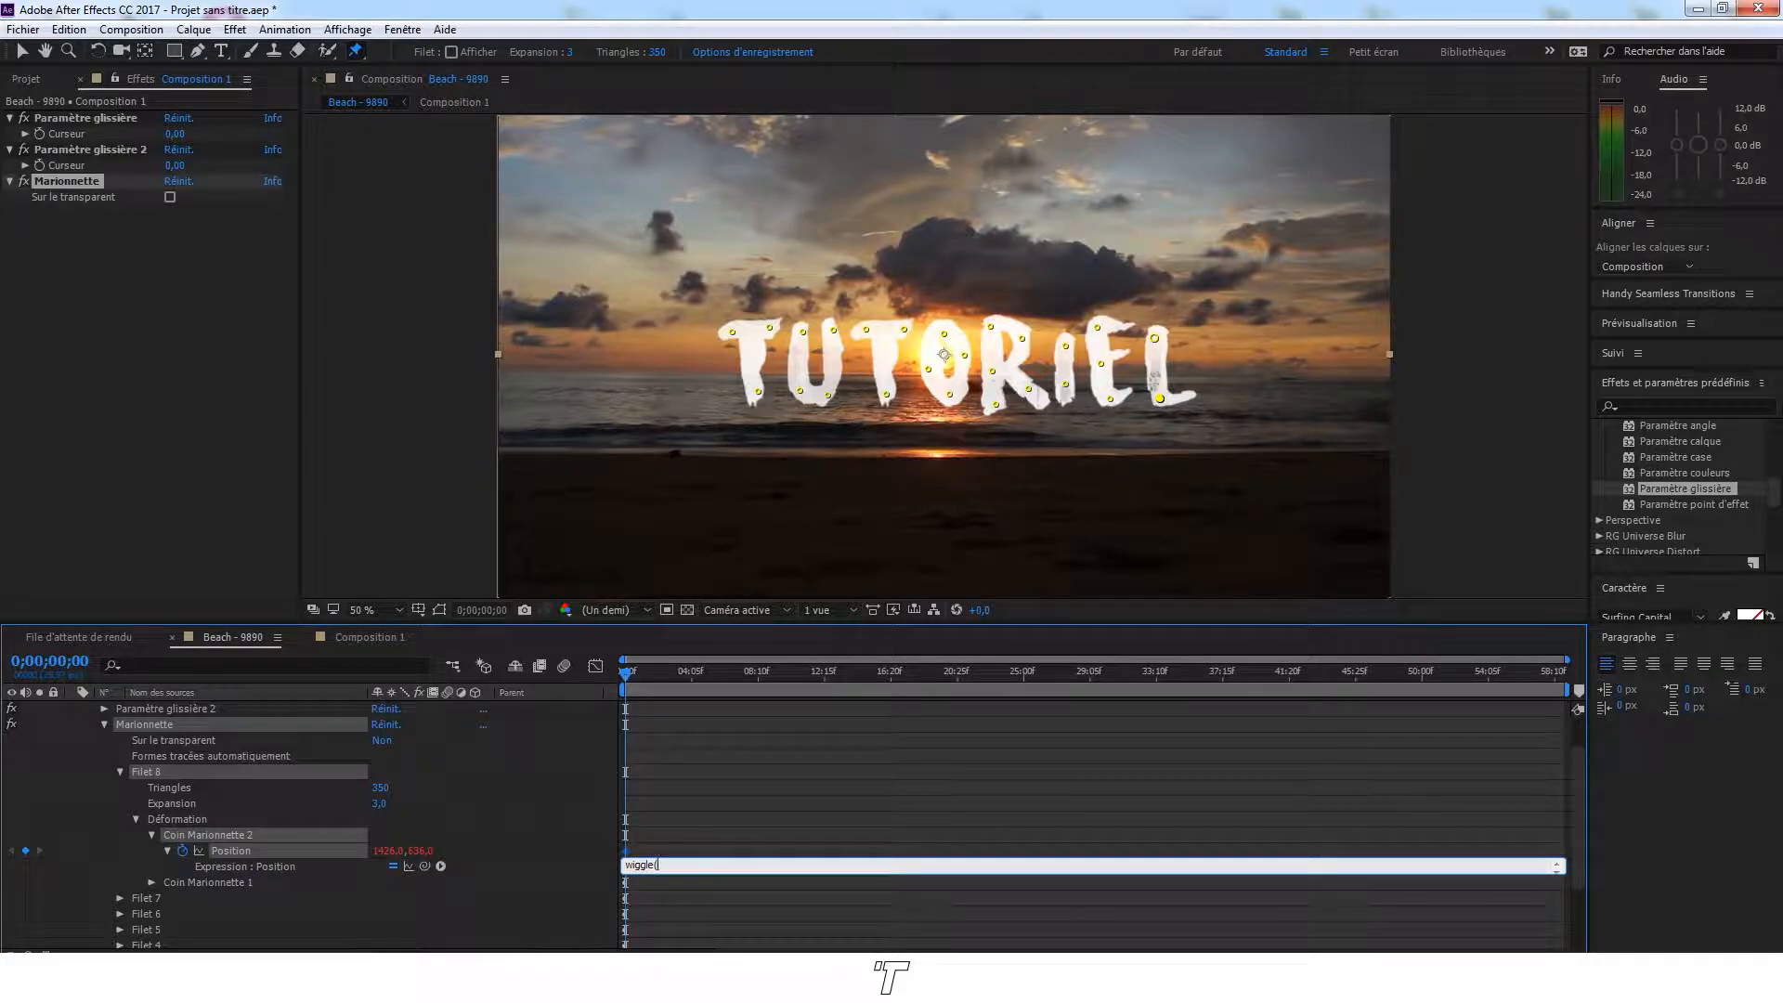
pyautogui.moveTo(424, 866); pyautogui.dragTo(73, 136)
pyautogui.moveTo(425, 866); pyautogui.dragTo(82, 163)
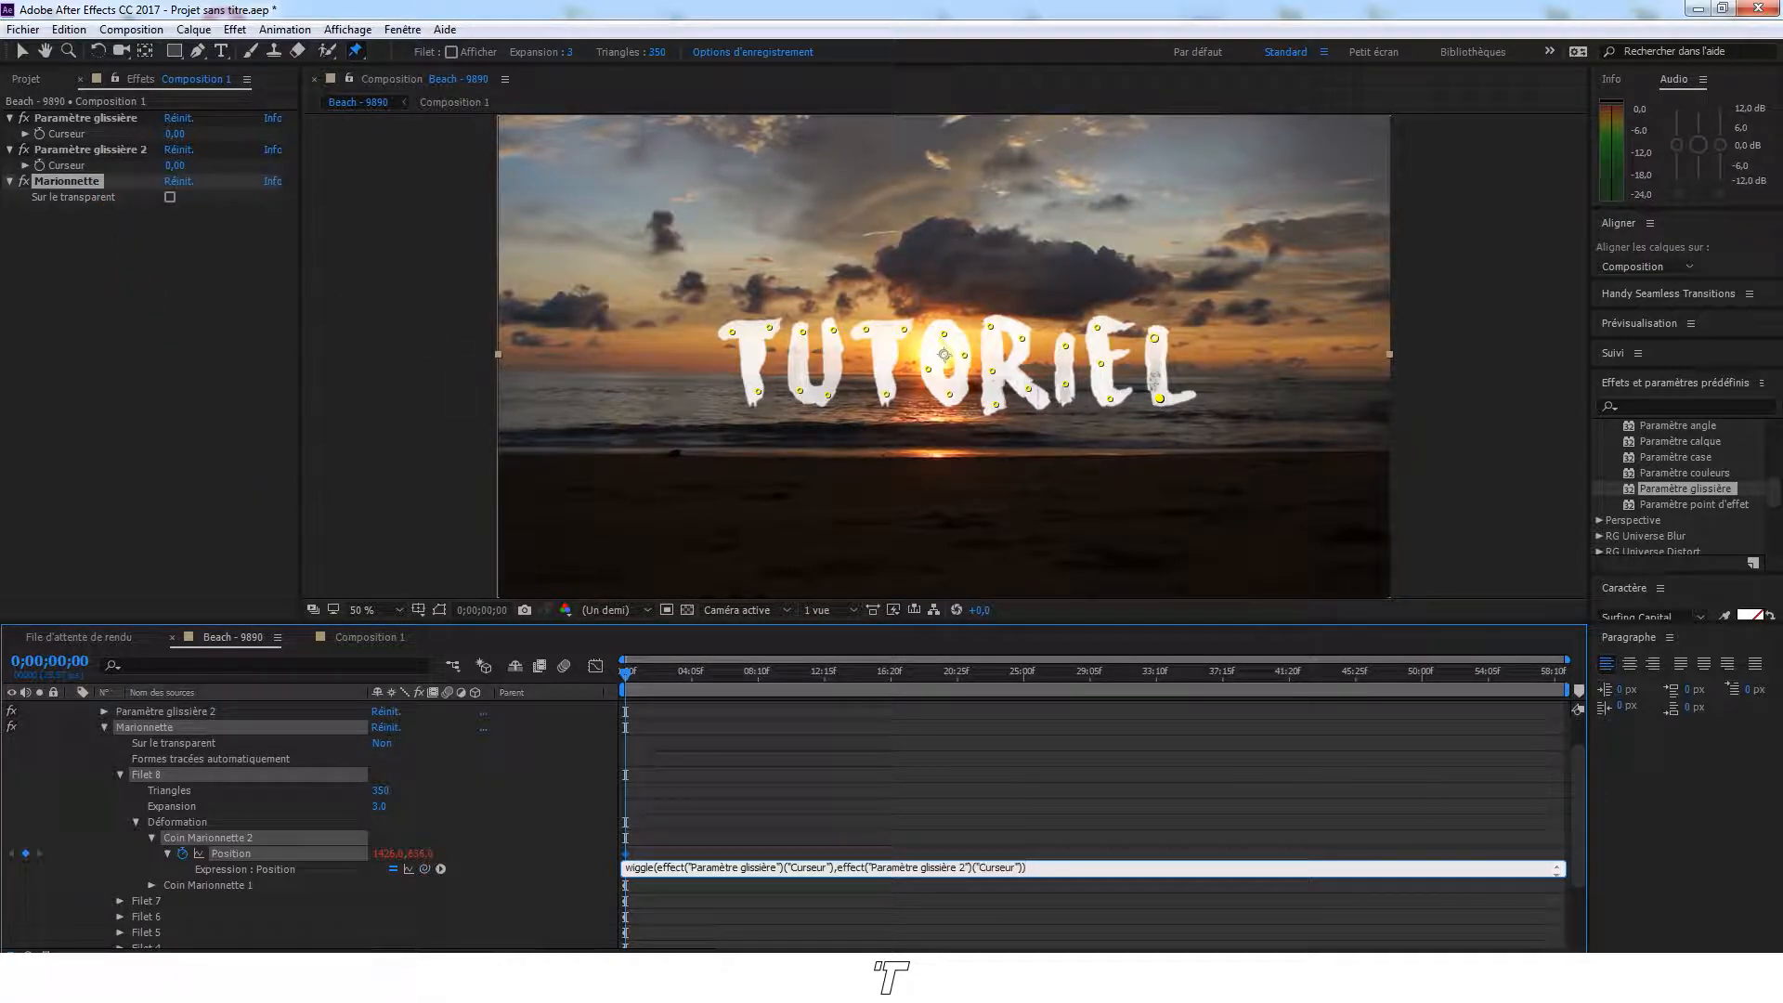
# Copy only the wiggle expression from the Position of Coin Marionnette 2 and collapse that pin
pyautogui.rightClick(235, 856)
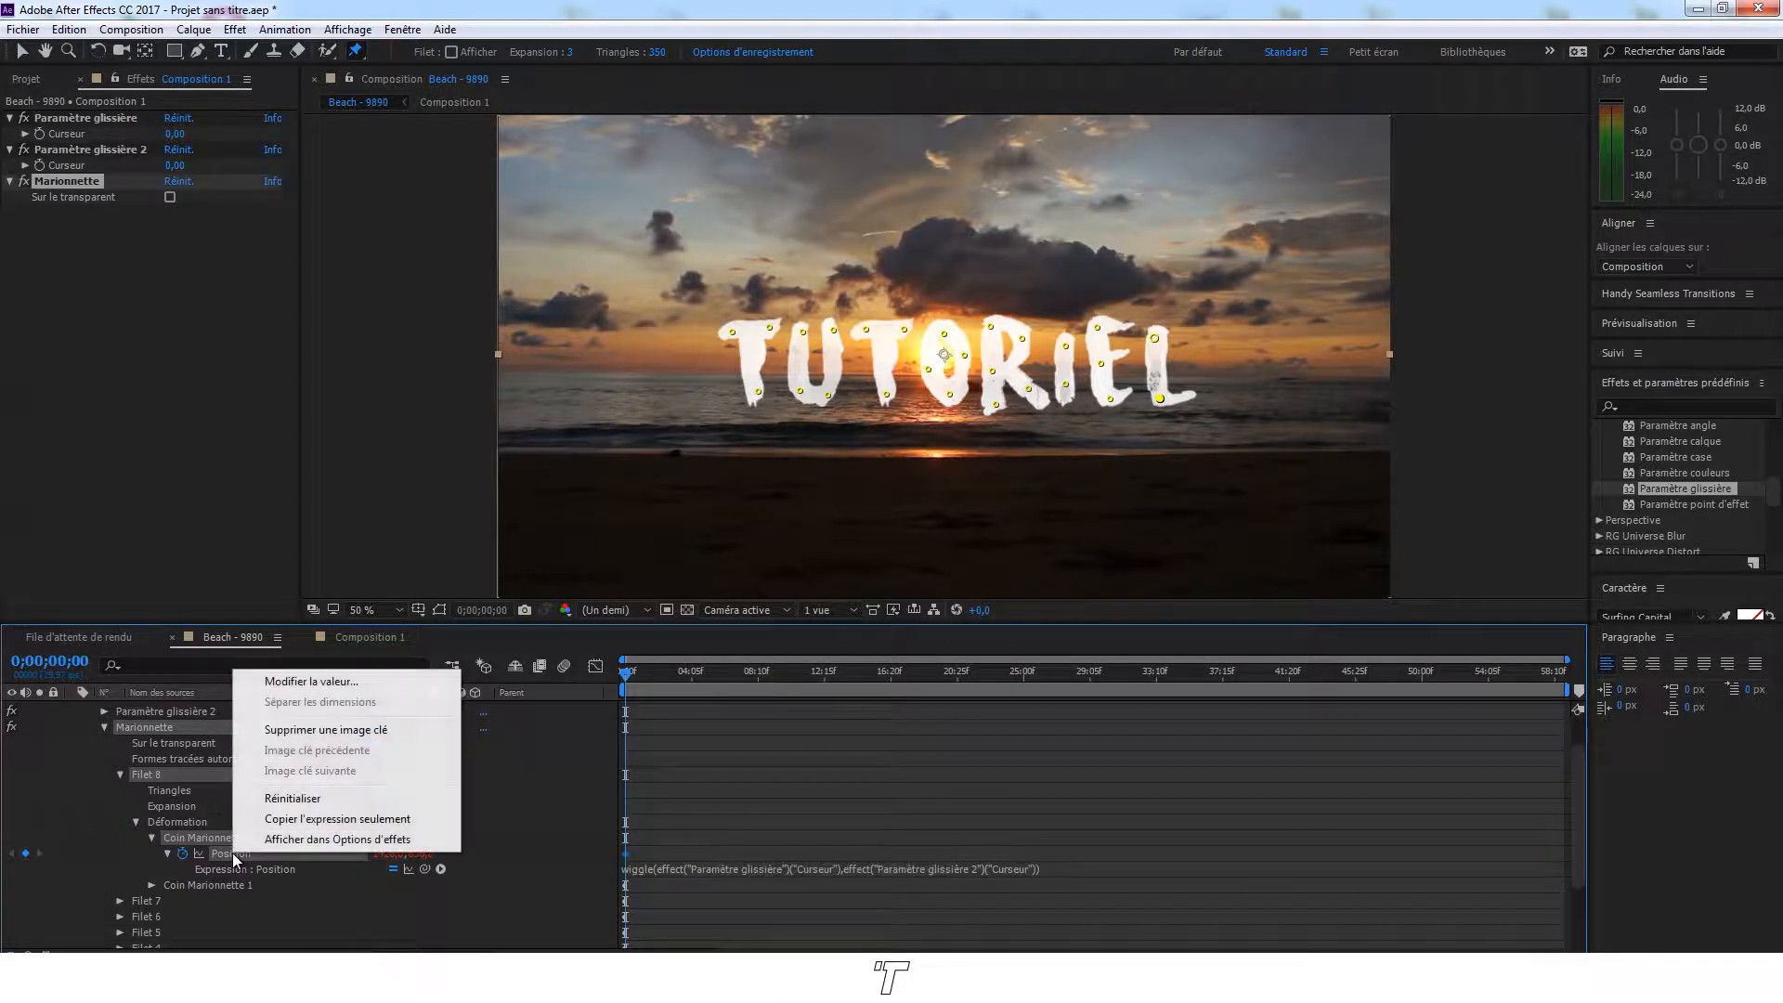
pyautogui.click(298, 828)
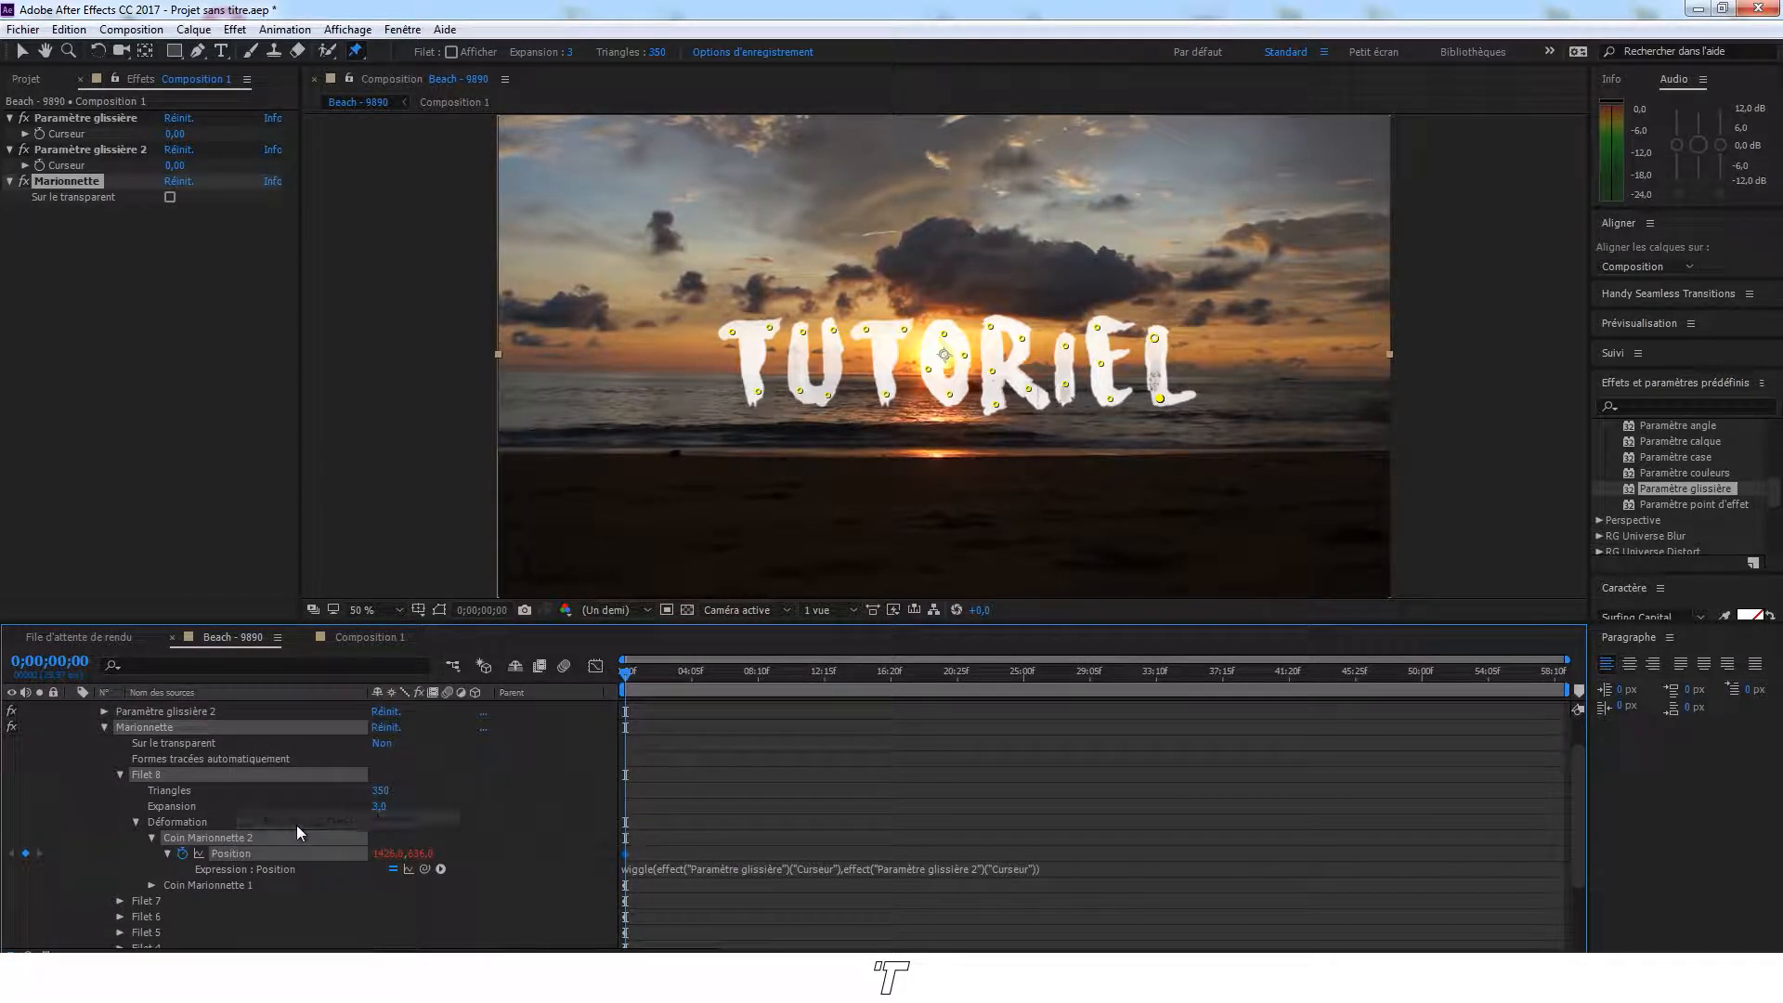
pyautogui.click(152, 838)
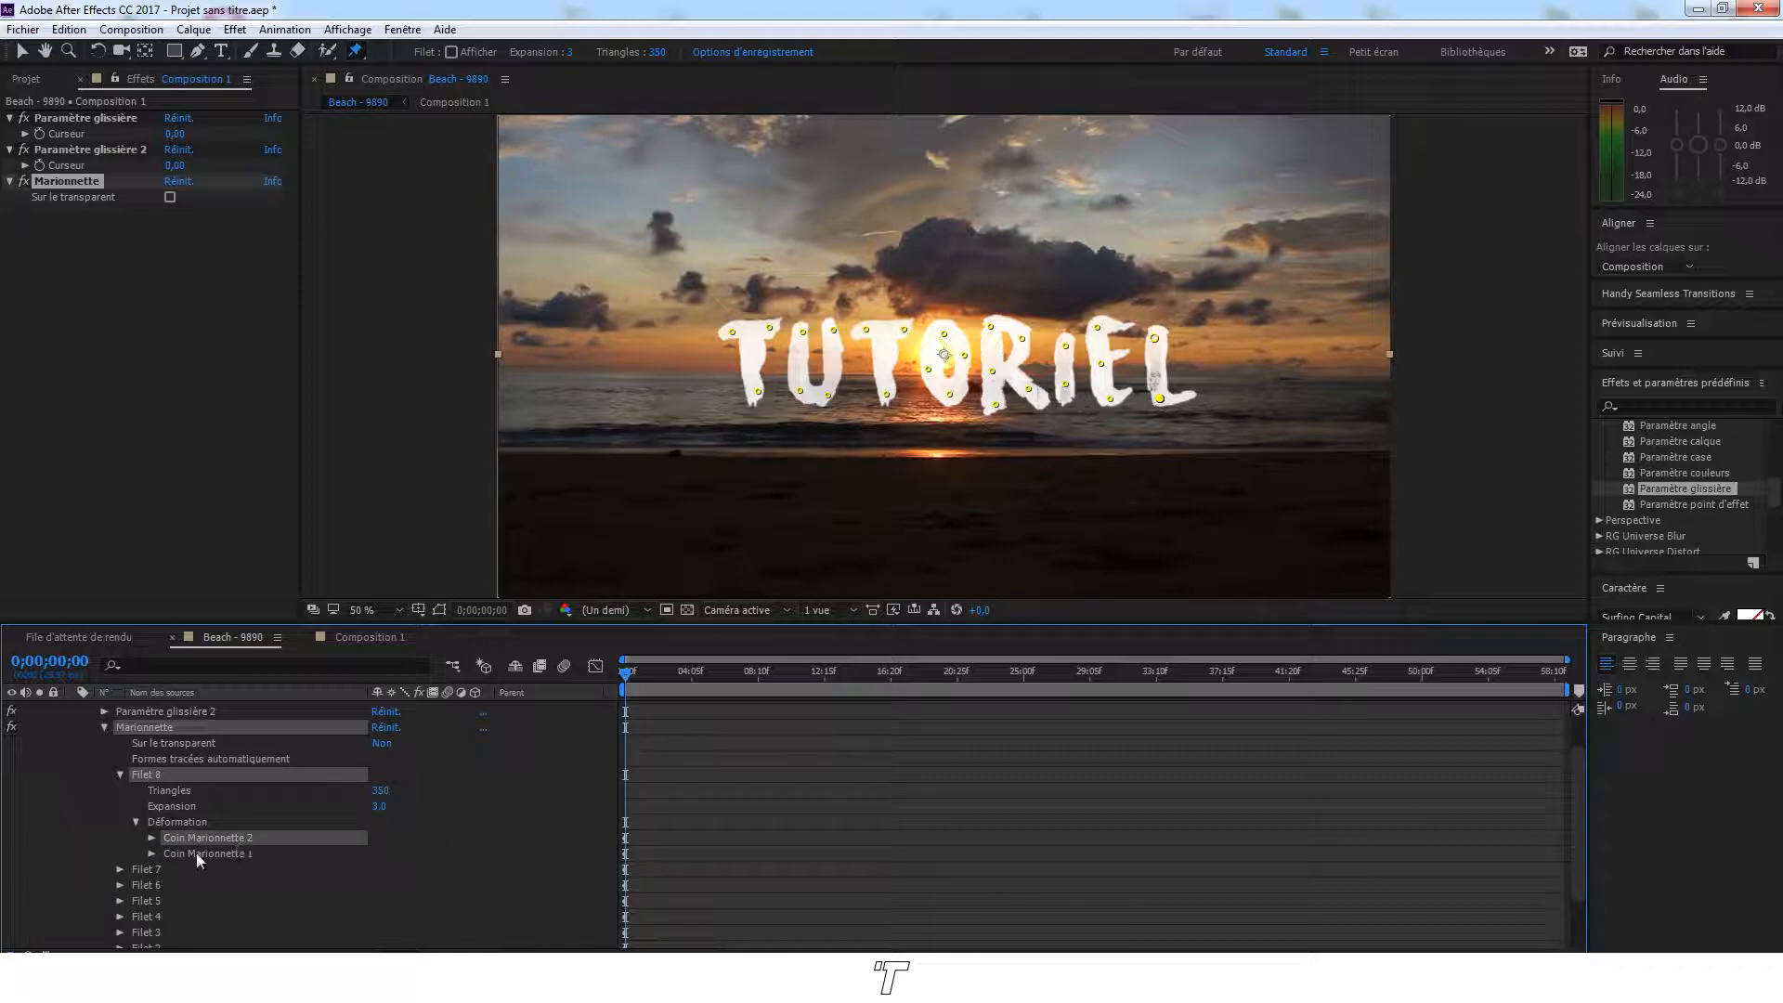
# Expand Filet 7 through Filet 1 and their Déformation groups to list all the puppet pins
pyautogui.click(121, 870)
pyautogui.scroll(-3, 160, 885)
pyautogui.click(135, 888)
pyautogui.click(120, 893)
pyautogui.click(136, 910)
pyautogui.click(146, 860)
pyautogui.keyDown('shift'); pyautogui.click(148, 922); pyautogui.keyUp('shift')
pyautogui.click(120, 860)
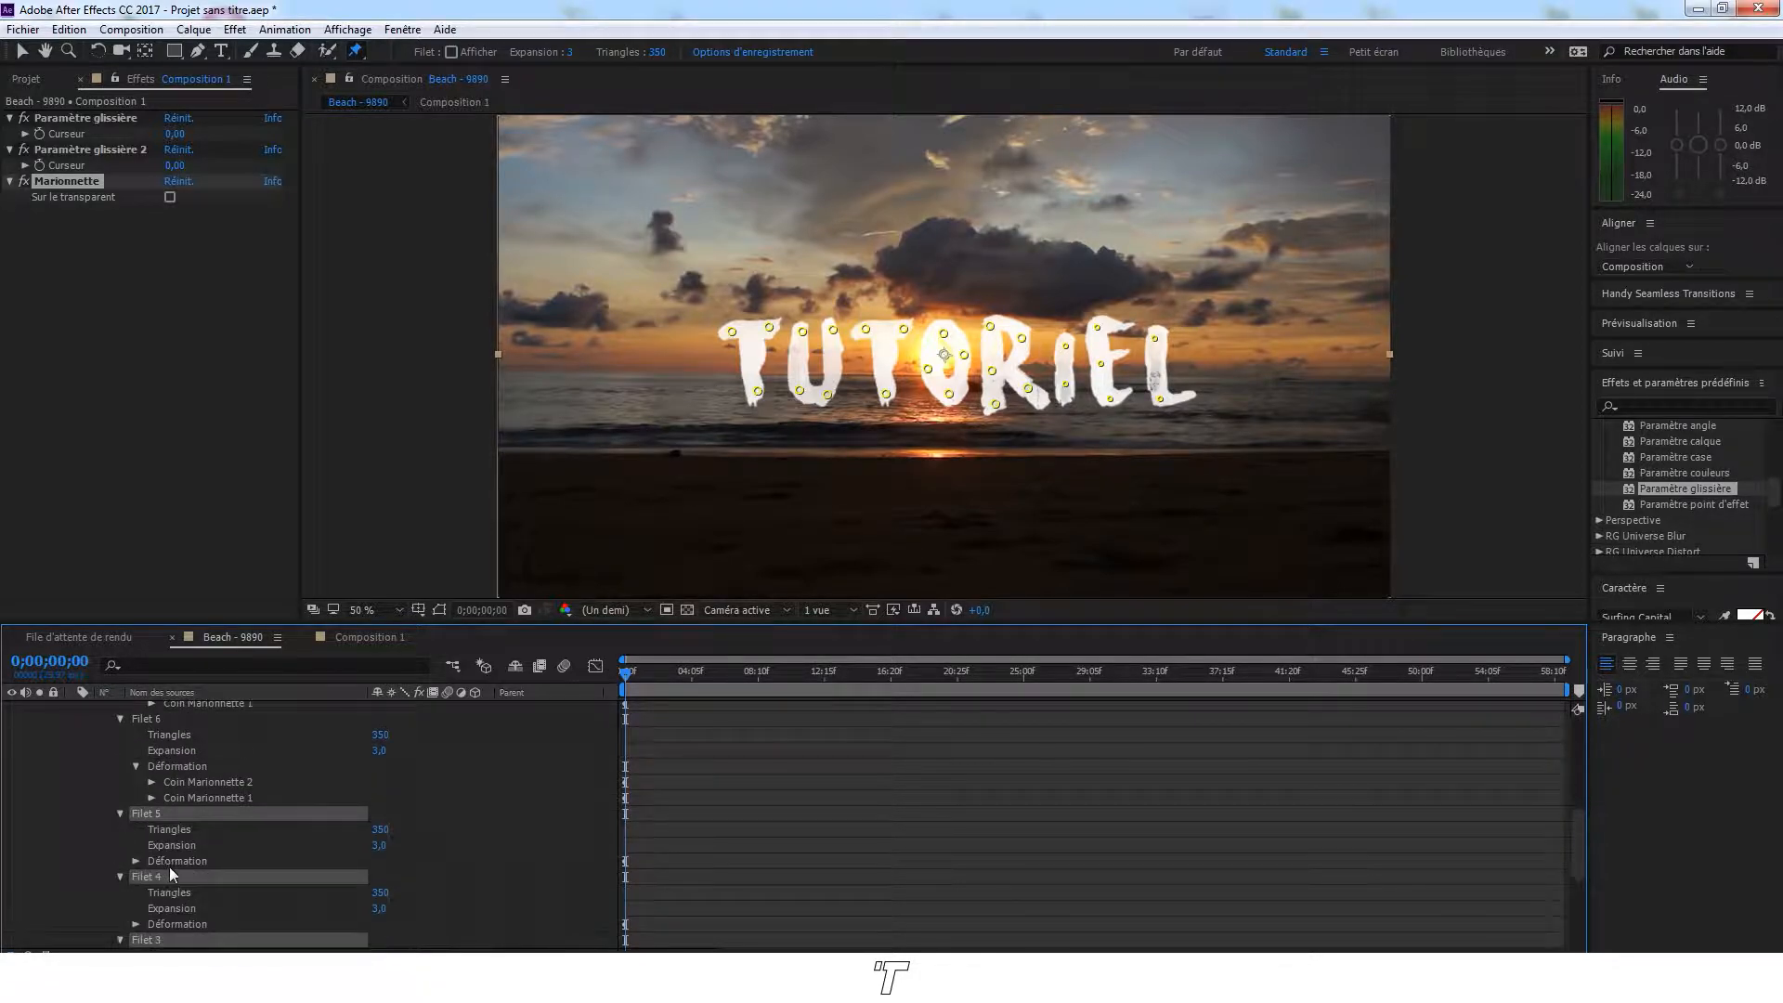
pyautogui.click(177, 862)
pyautogui.keyDown('ctrl'); pyautogui.click(176, 924); pyautogui.keyUp('ctrl')
pyautogui.scroll(-3, 139, 901)
pyautogui.keyDown('ctrl'); pyautogui.click(173, 799); pyautogui.keyUp('ctrl')
pyautogui.keyDown('ctrl'); pyautogui.click(167, 861); pyautogui.keyUp('ctrl')
pyautogui.keyDown('ctrl'); pyautogui.click(188, 924); pyautogui.keyUp('ctrl')
pyautogui.click(136, 925)
pyautogui.scroll(2, 62, 789)
pyautogui.scroll(10, 65, 771)
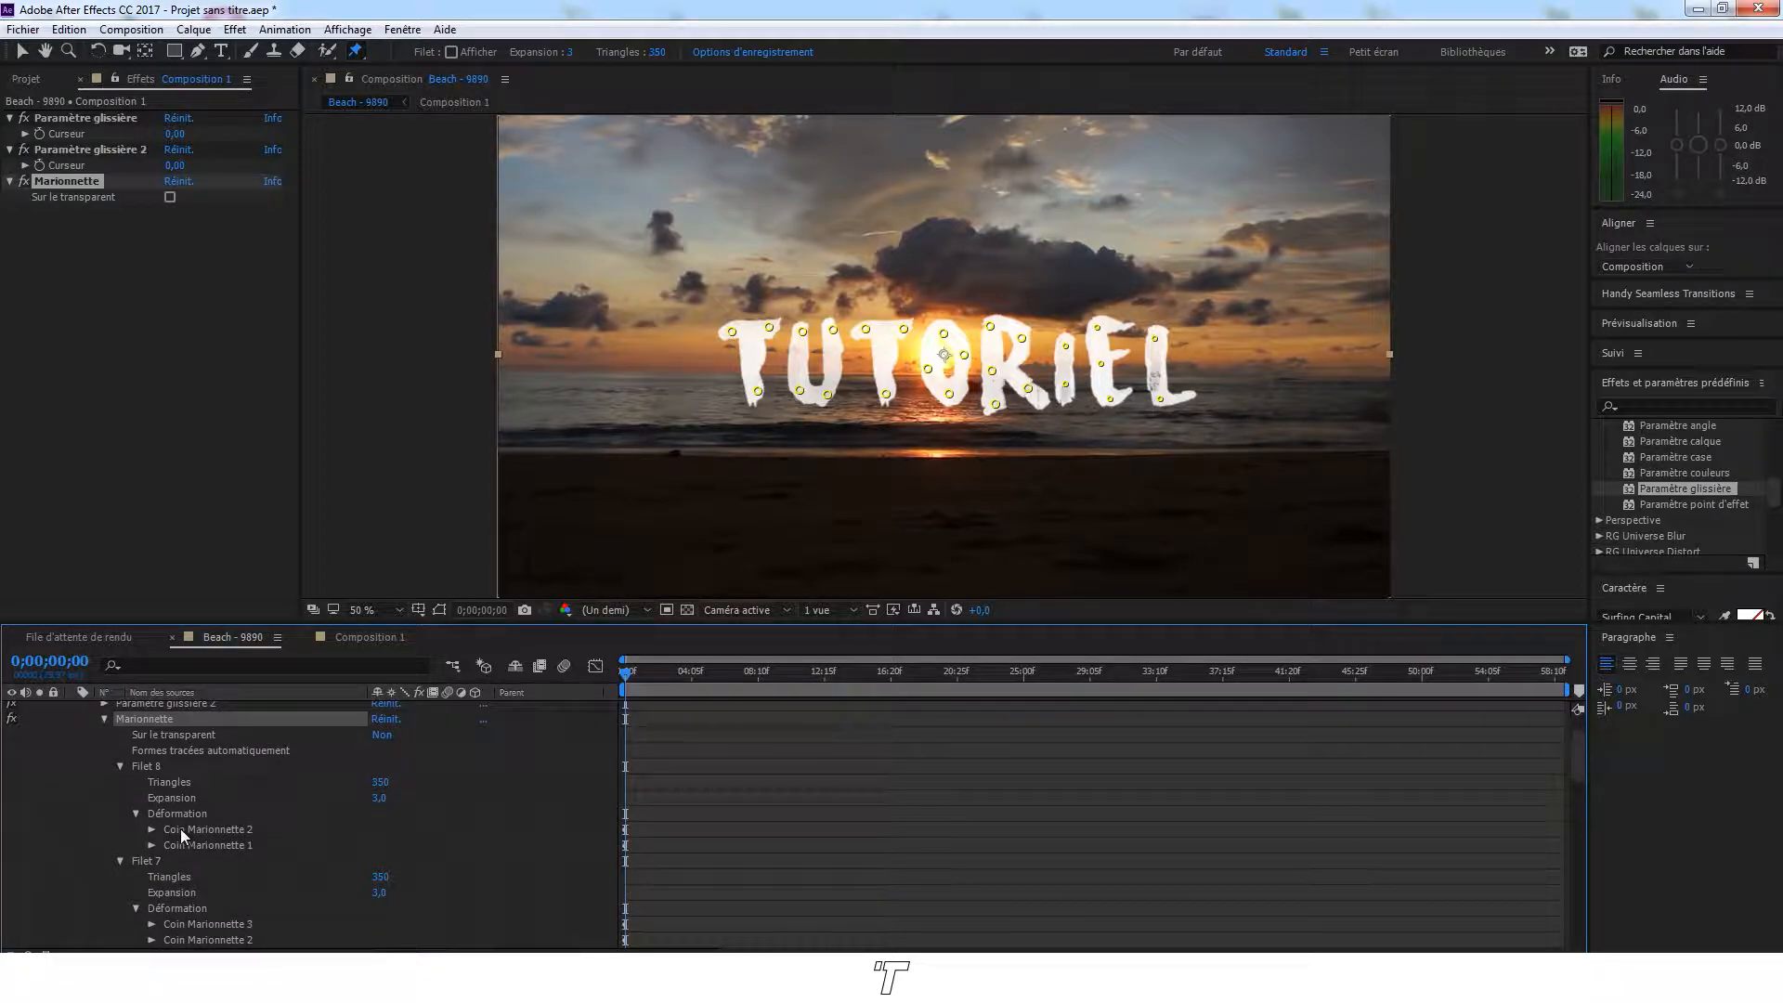
# Paste the copied wiggle expression onto the puppet pins of each mesh, from Filet 8 to Filet 1, and check the Filet 1 pins
pyautogui.click(223, 829)
pyautogui.keyDown('shift'); pyautogui.click(246, 846); pyautogui.keyUp('shift')
pyautogui.scroll(-2, 260, 851)
pyautogui.click(232, 830)
pyautogui.keyDown('shift'); pyautogui.click(231, 862); pyautogui.keyUp('shift')
pyautogui.scroll(-2, 223, 858)
pyautogui.click(216, 846)
pyautogui.keyDown('shift'); pyautogui.click(217, 859); pyautogui.keyUp('shift')
pyautogui.click(227, 847)
pyautogui.keyDown('shift'); pyautogui.click(217, 906); pyautogui.keyUp('shift')
pyautogui.scroll(-4, 215, 905)
pyautogui.click(230, 797)
pyautogui.keyDown('shift'); pyautogui.click(238, 845); pyautogui.keyUp('shift')
pyautogui.scroll(-2, 240, 849)
pyautogui.click(244, 829)
pyautogui.keyDown('shift'); pyautogui.click(247, 859); pyautogui.keyUp('shift')
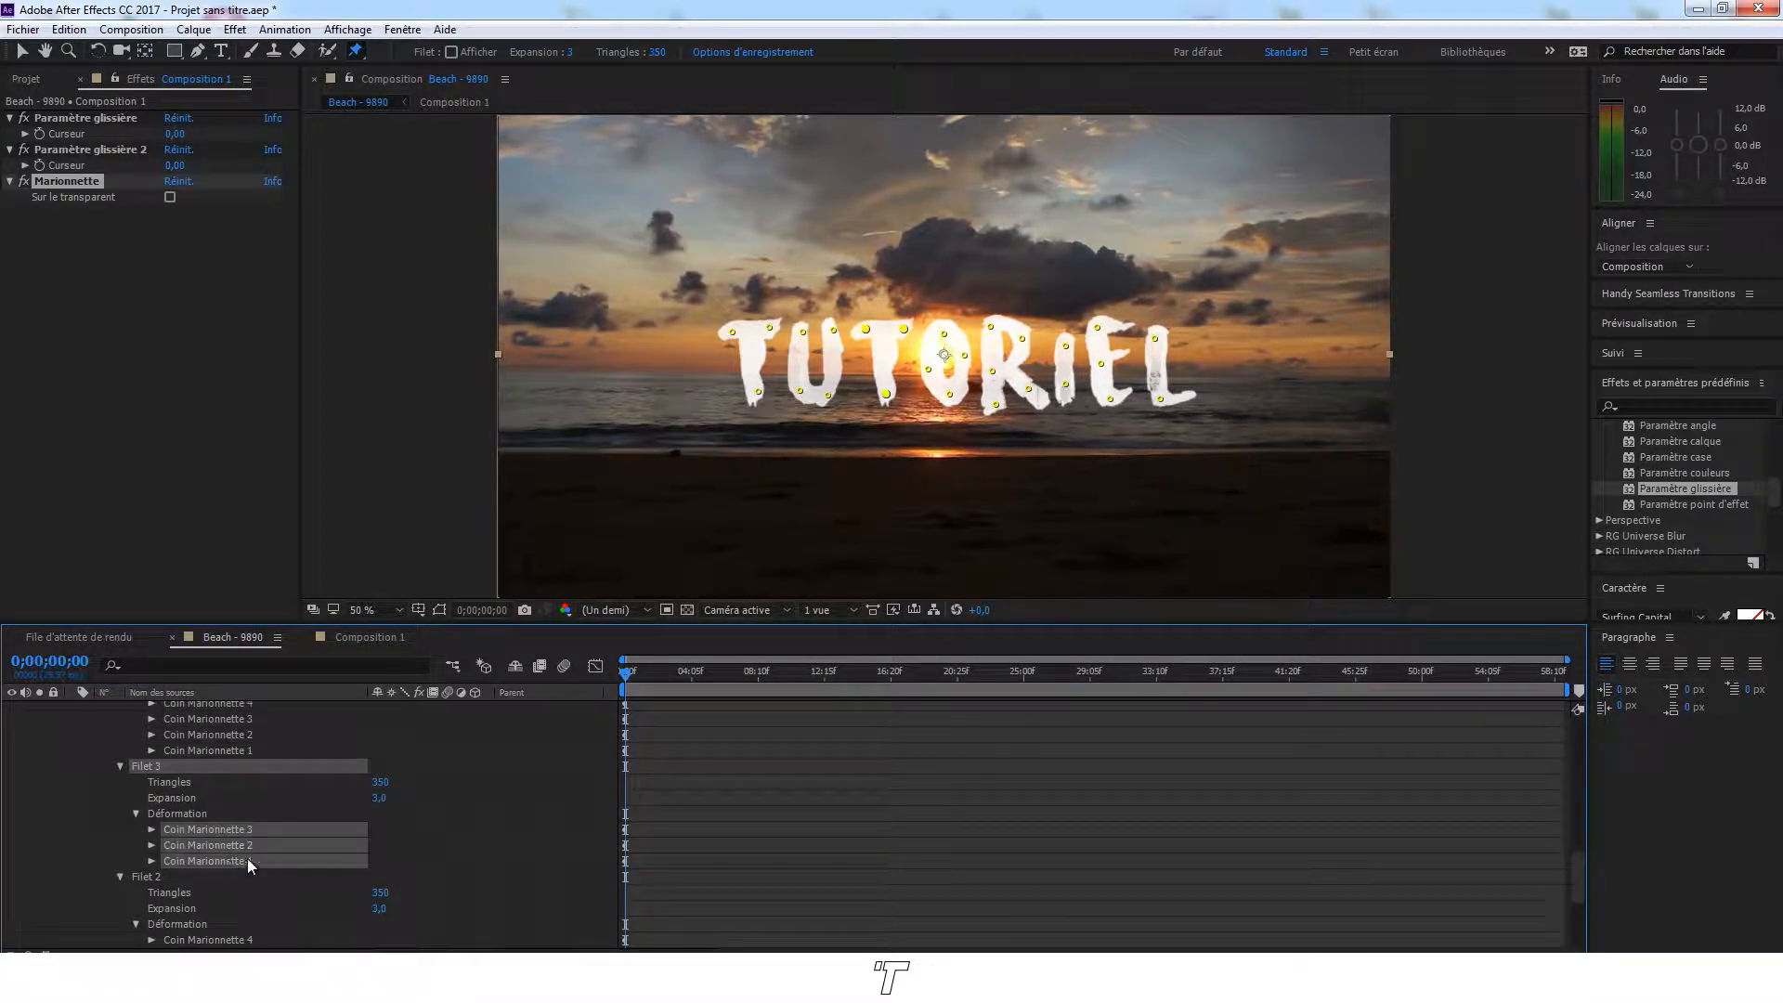
pyautogui.scroll(-3, 223, 892)
pyautogui.click(219, 861)
pyautogui.keyDown('shift'); pyautogui.click(213, 893); pyautogui.keyUp('shift')
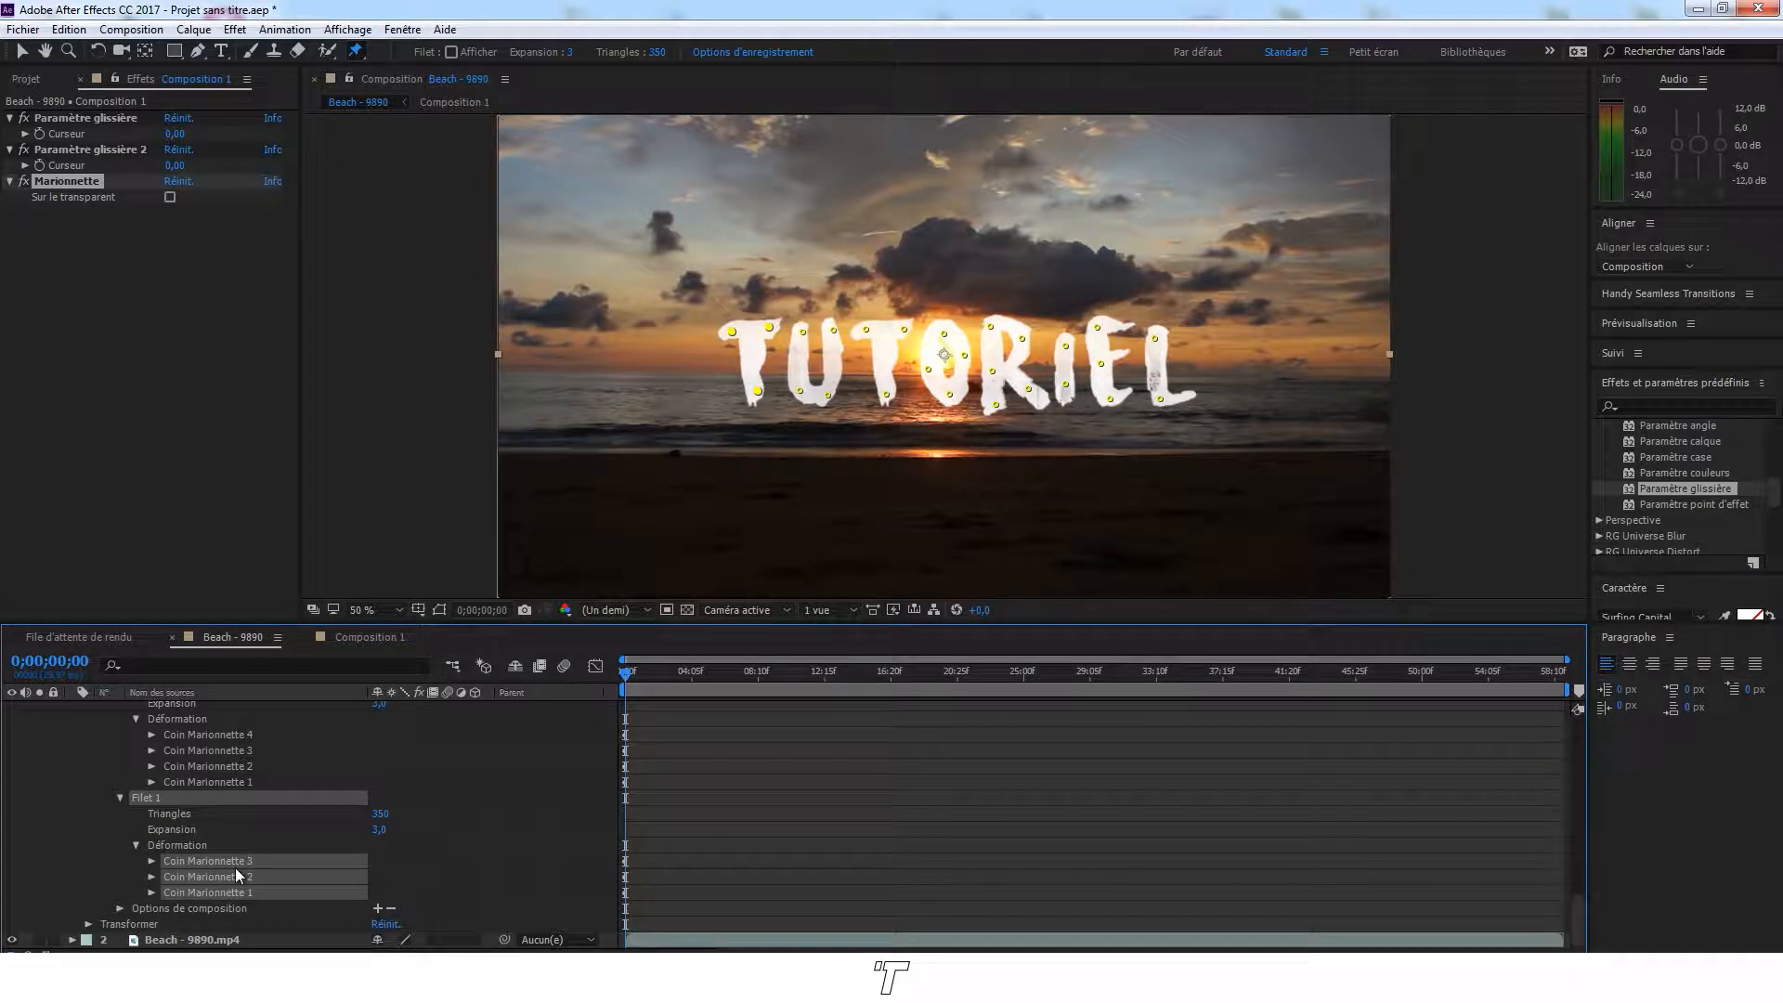
pyautogui.click(151, 861)
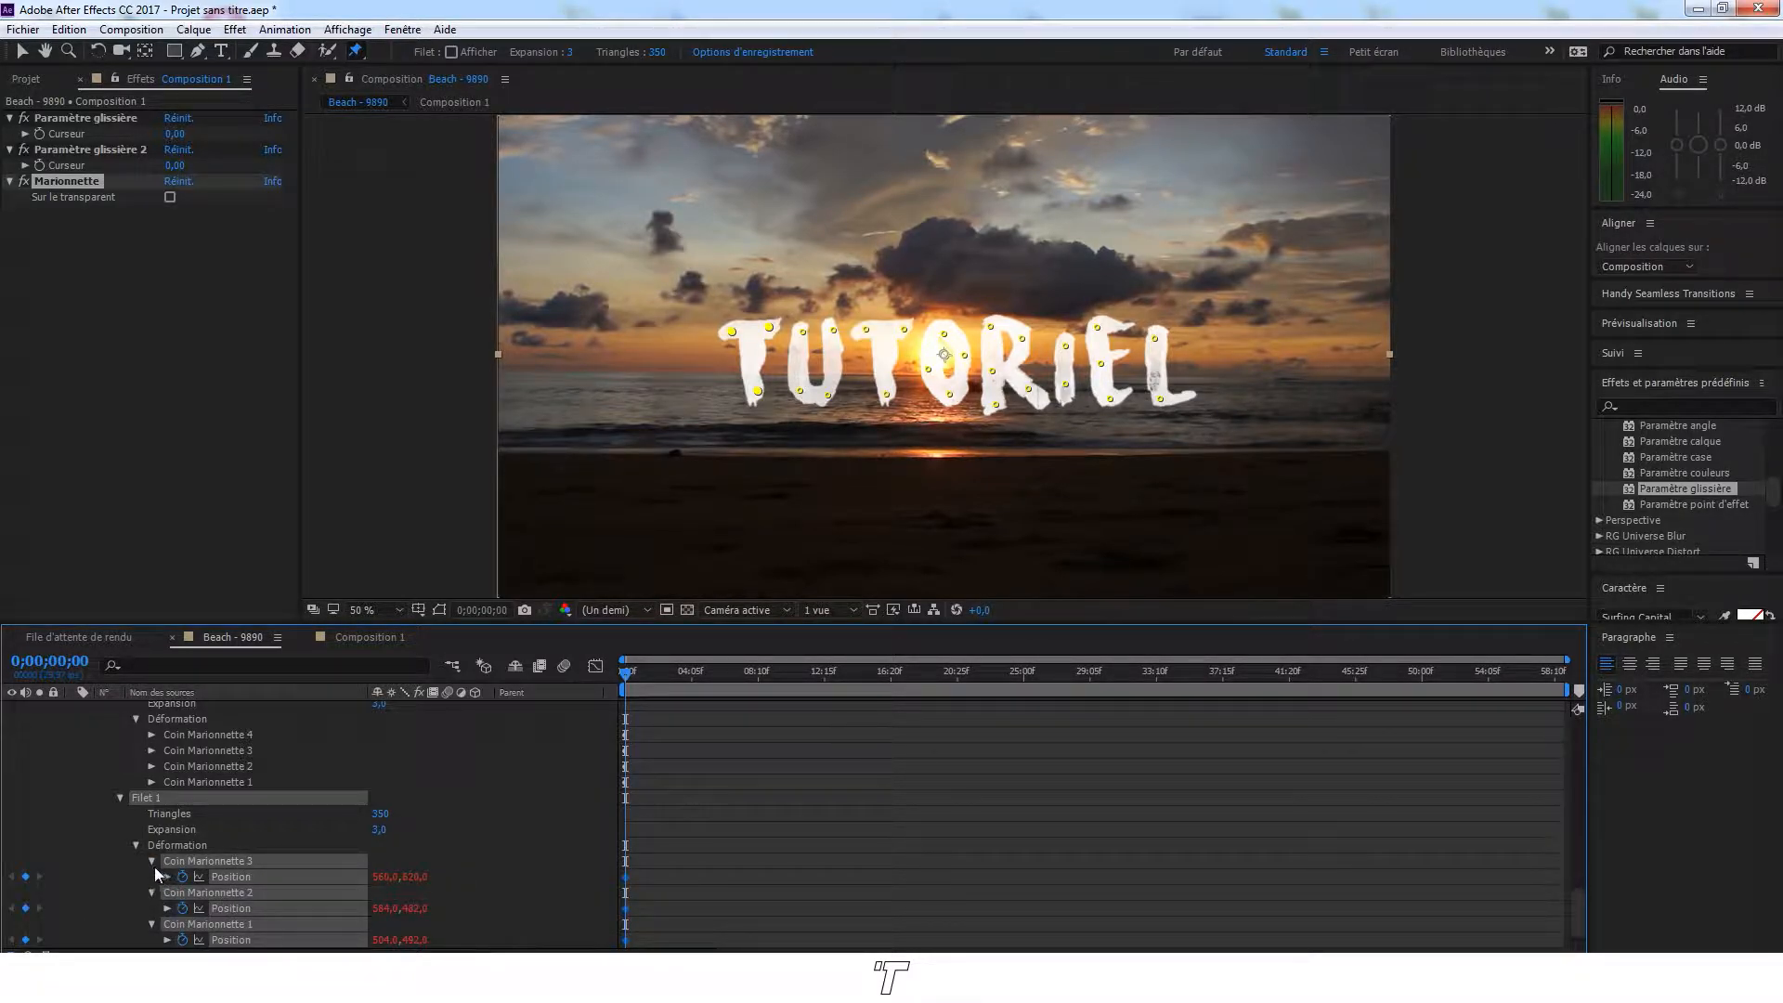
pyautogui.scroll(10, 71, 825)
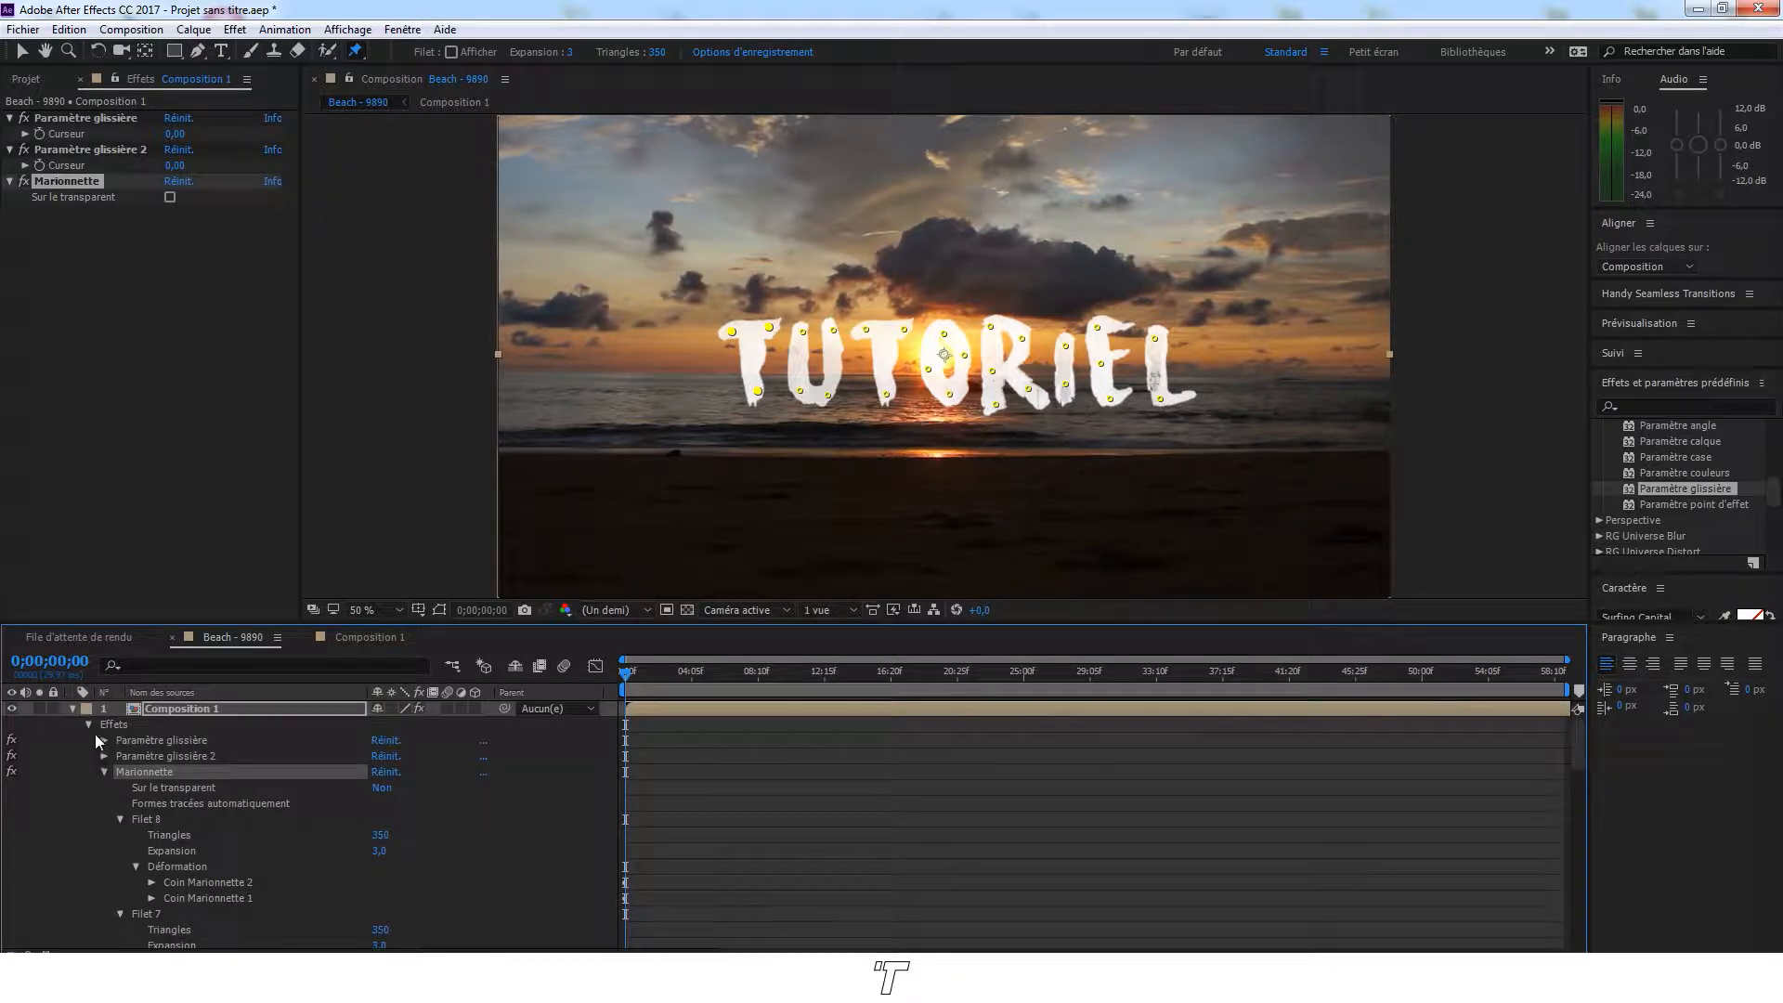
# Collapse the Composition 1 layer and set the Curseur of Paramètre glissière to 5 and of Paramètre glissière 2 to 10
pyautogui.click(73, 709)
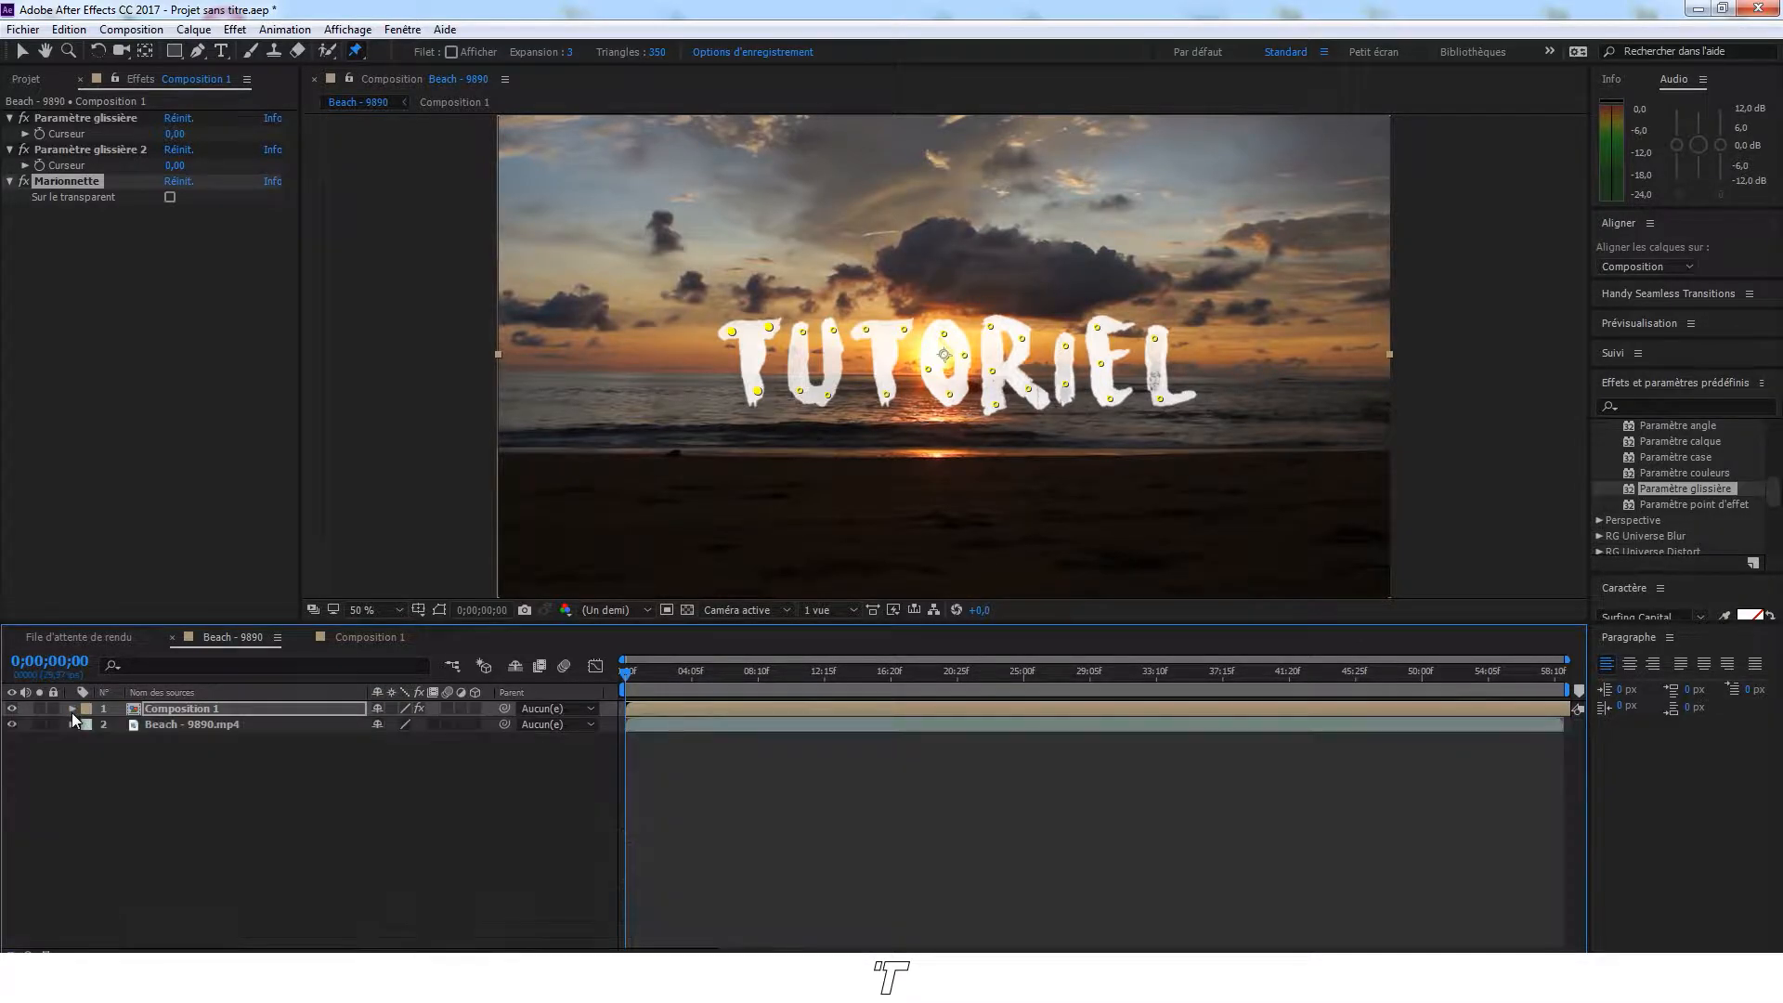
pyautogui.click(171, 712)
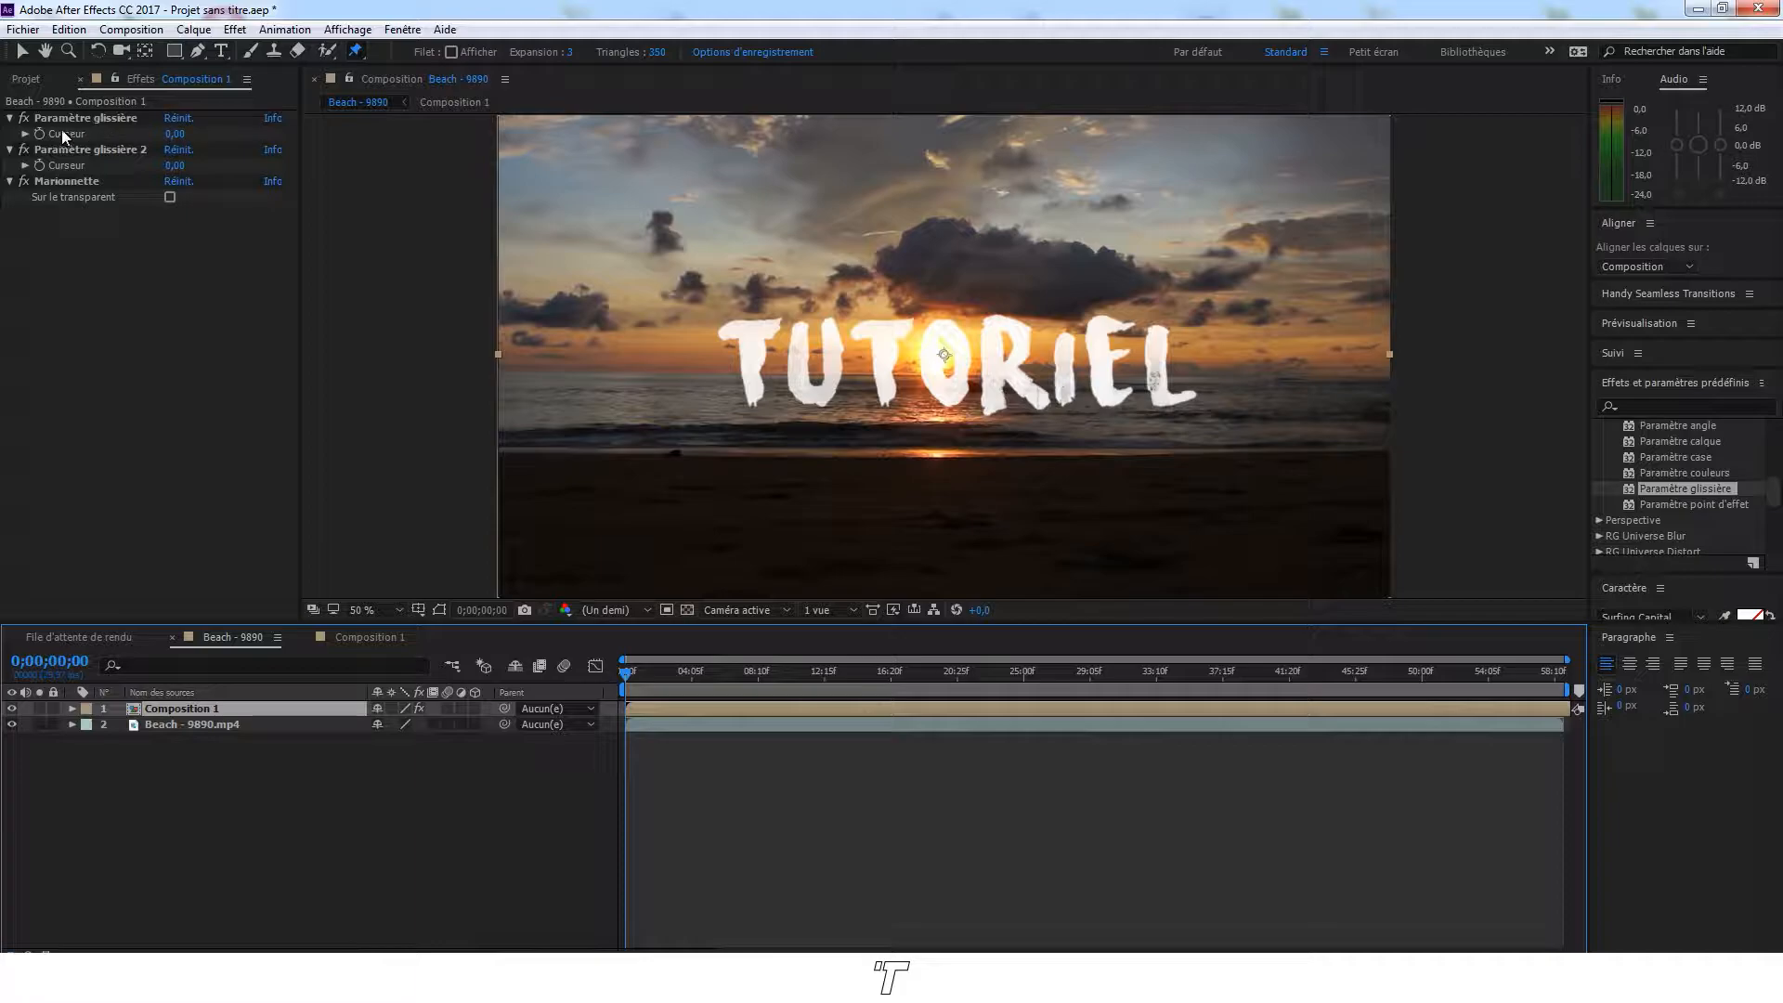
pyautogui.click(175, 134)
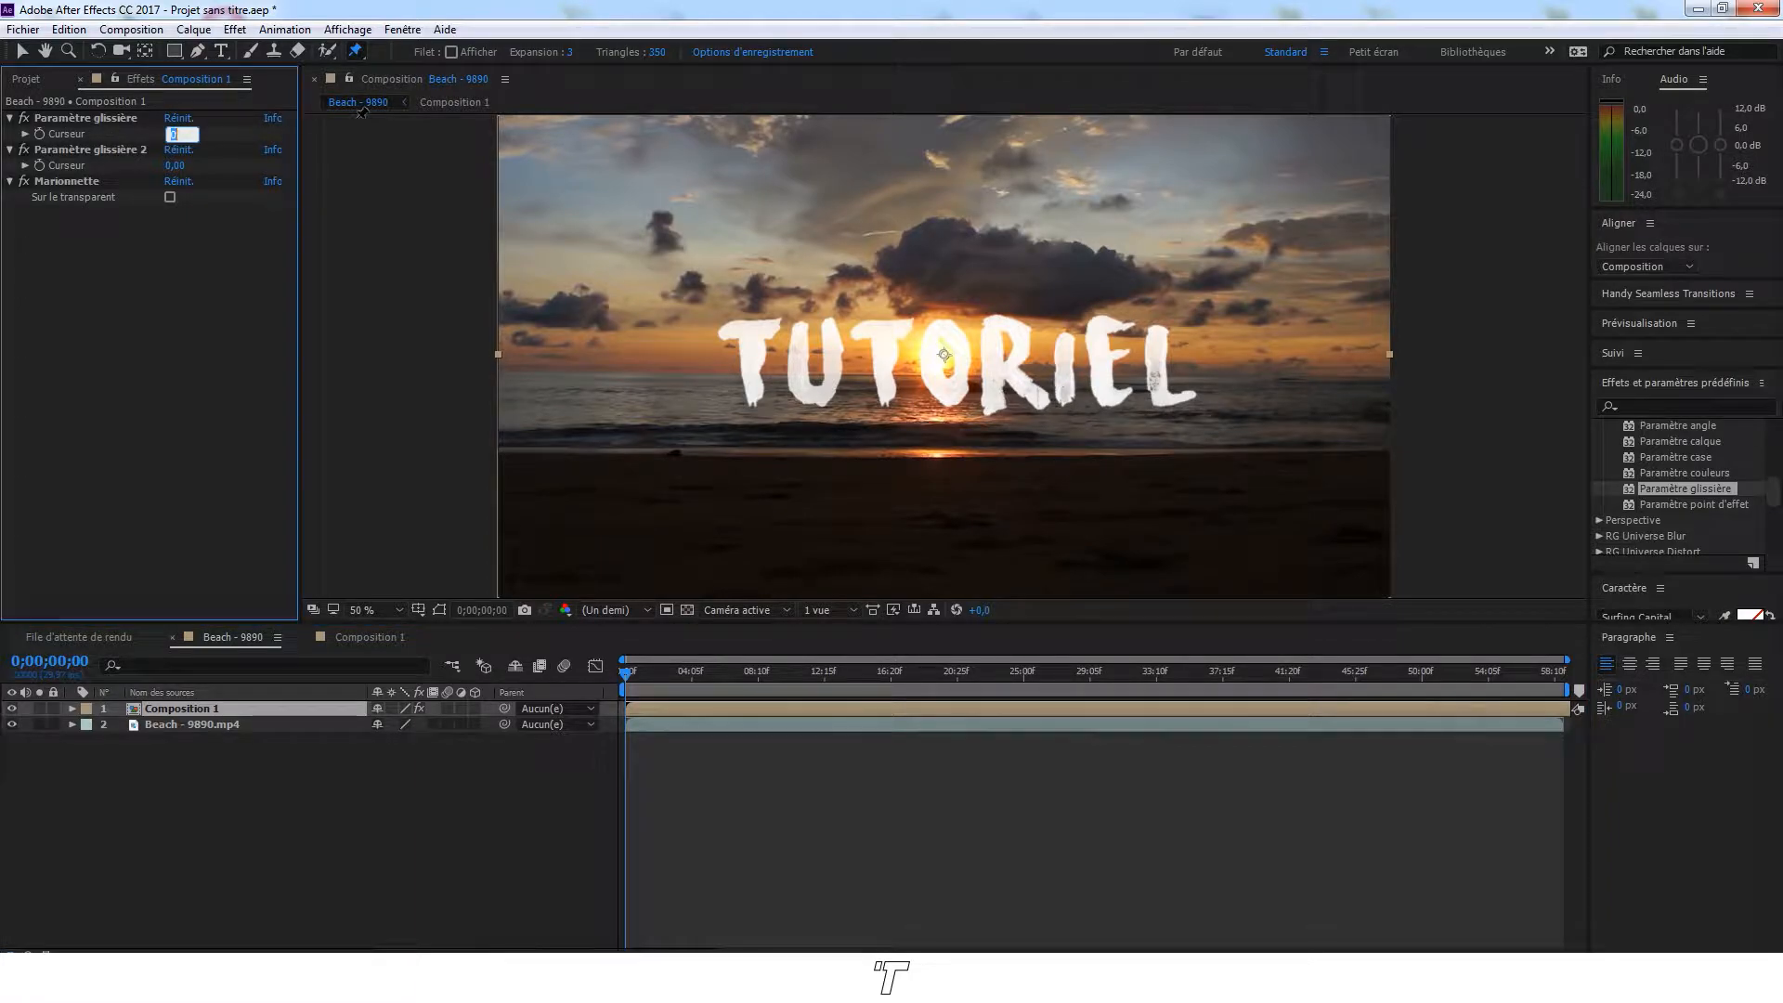
pyautogui.write('5')
pyautogui.click(176, 167)
pyautogui.write('10')
pyautogui.click(211, 399)
# Play a preview of the wiggling title from the start of the Beach - 9890 composition and stop it
pyautogui.moveTo(676, 673); pyautogui.dragTo(574, 677)
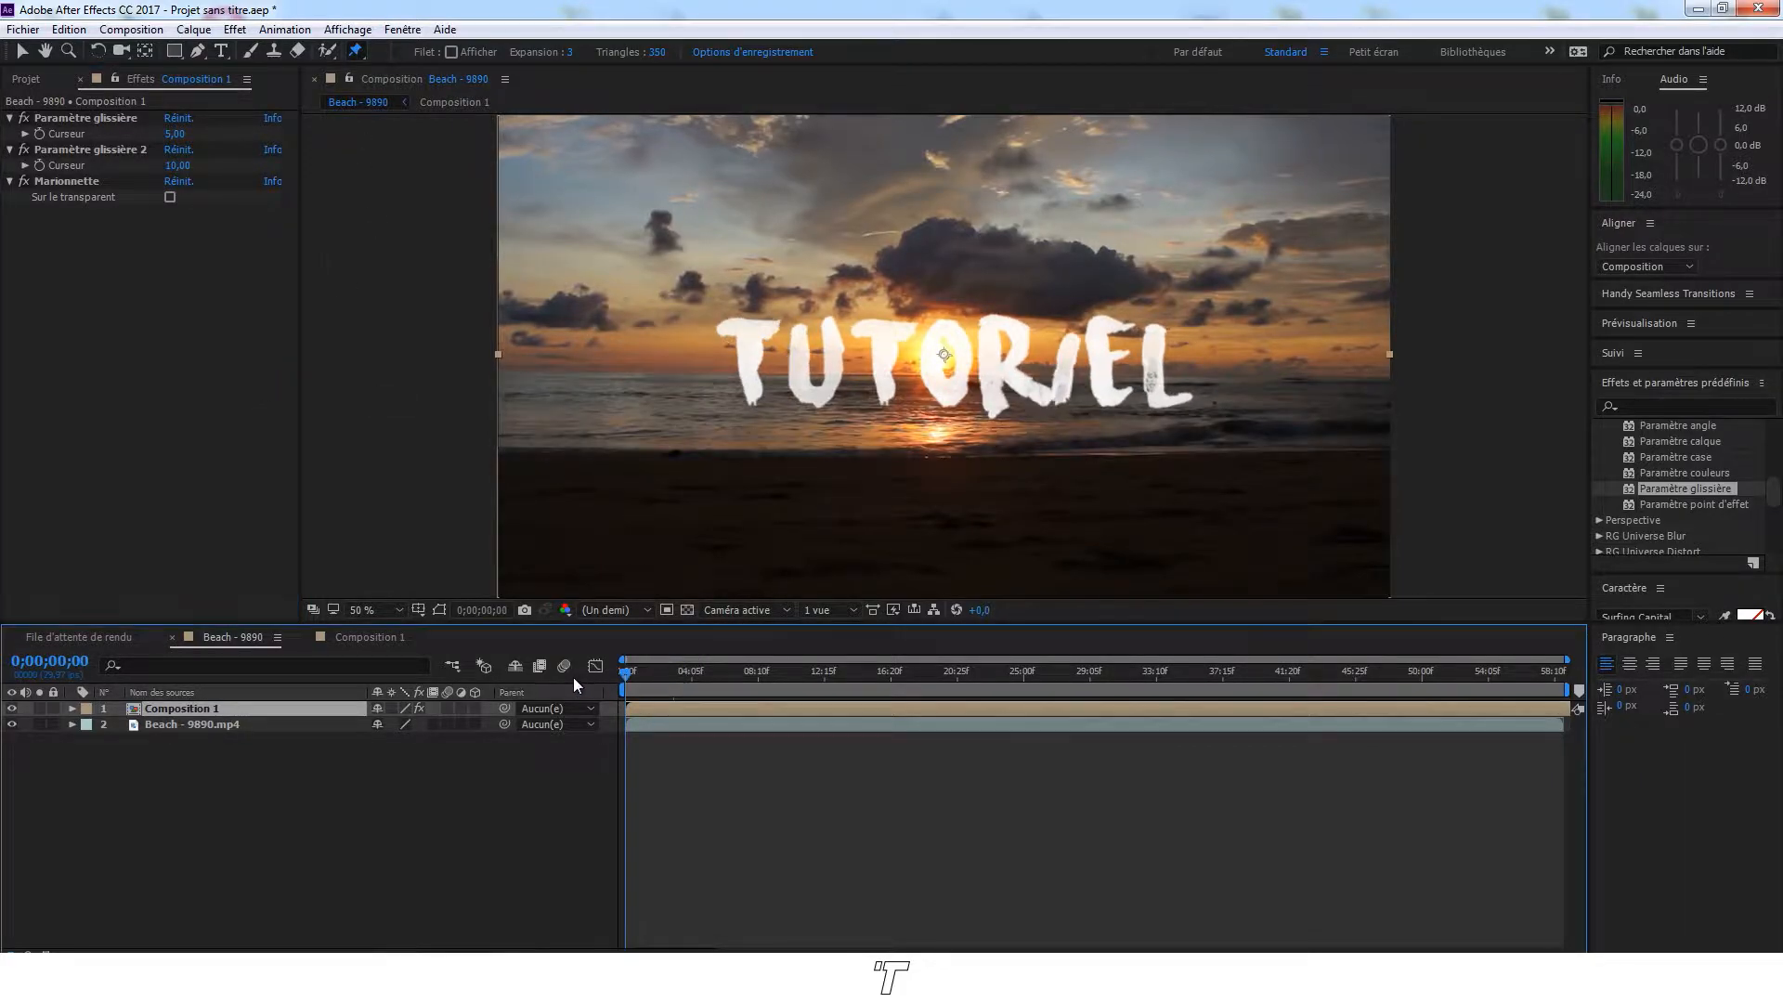
pyautogui.click(1665, 330)
pyautogui.click(1682, 452)
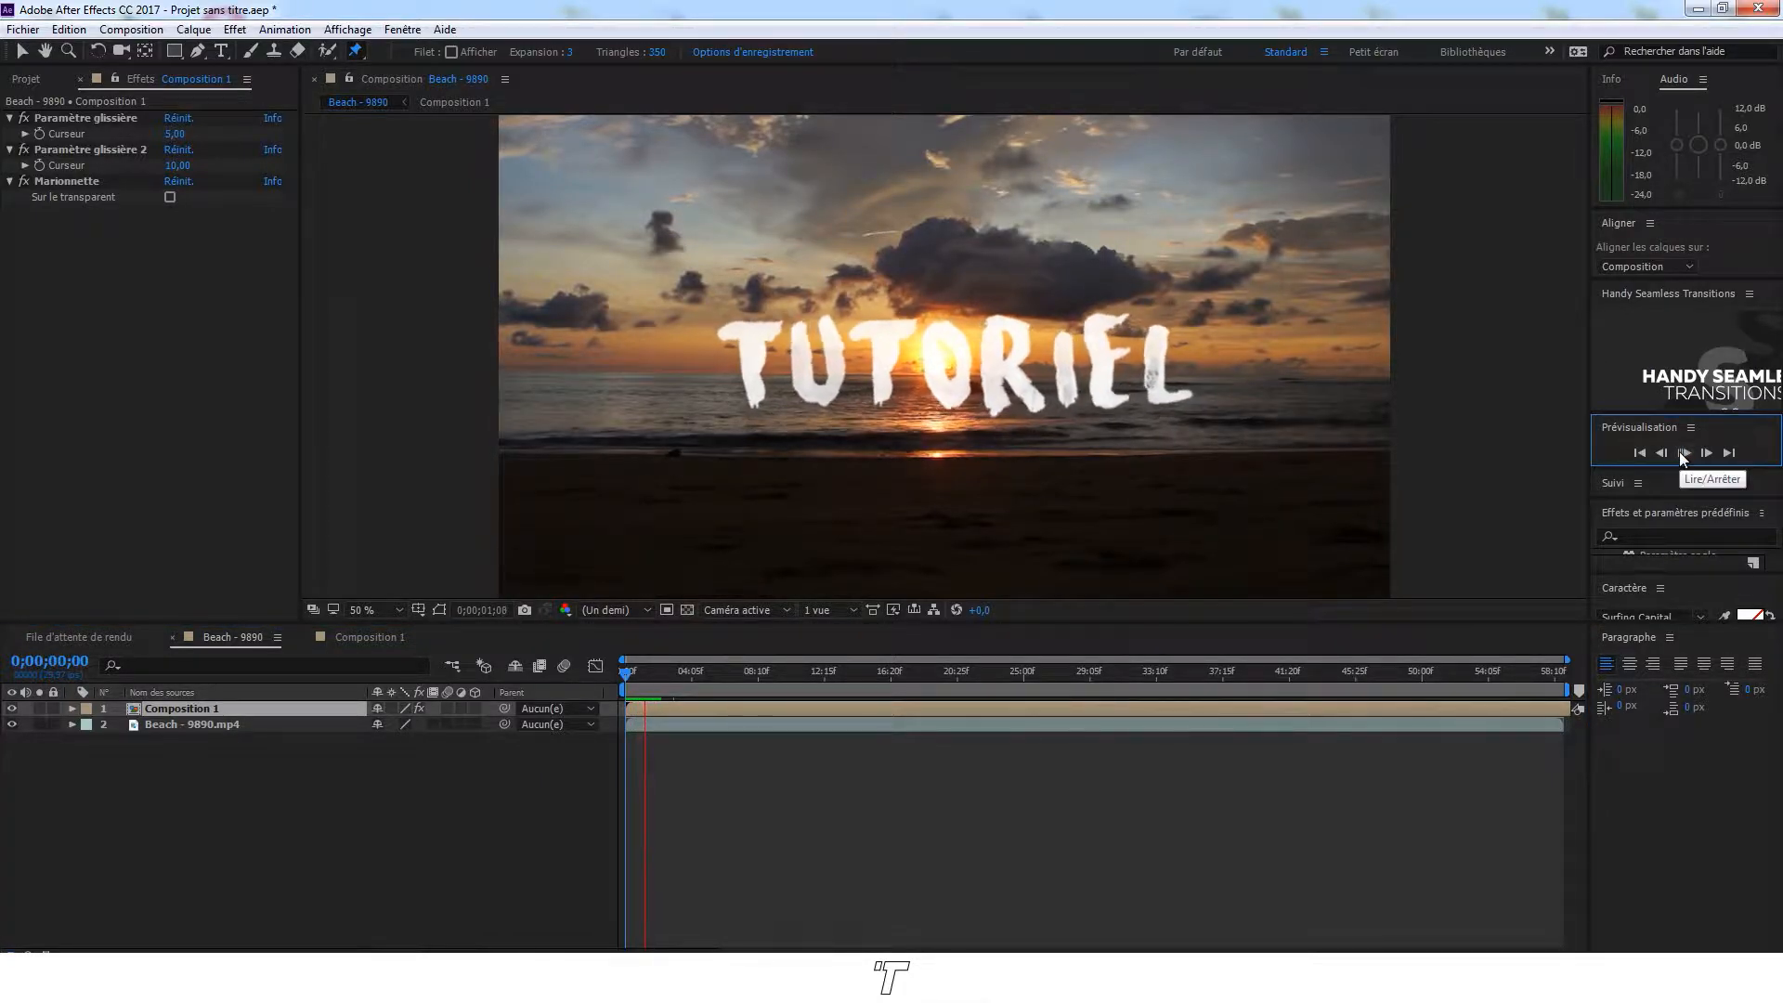
pyautogui.click(1681, 452)
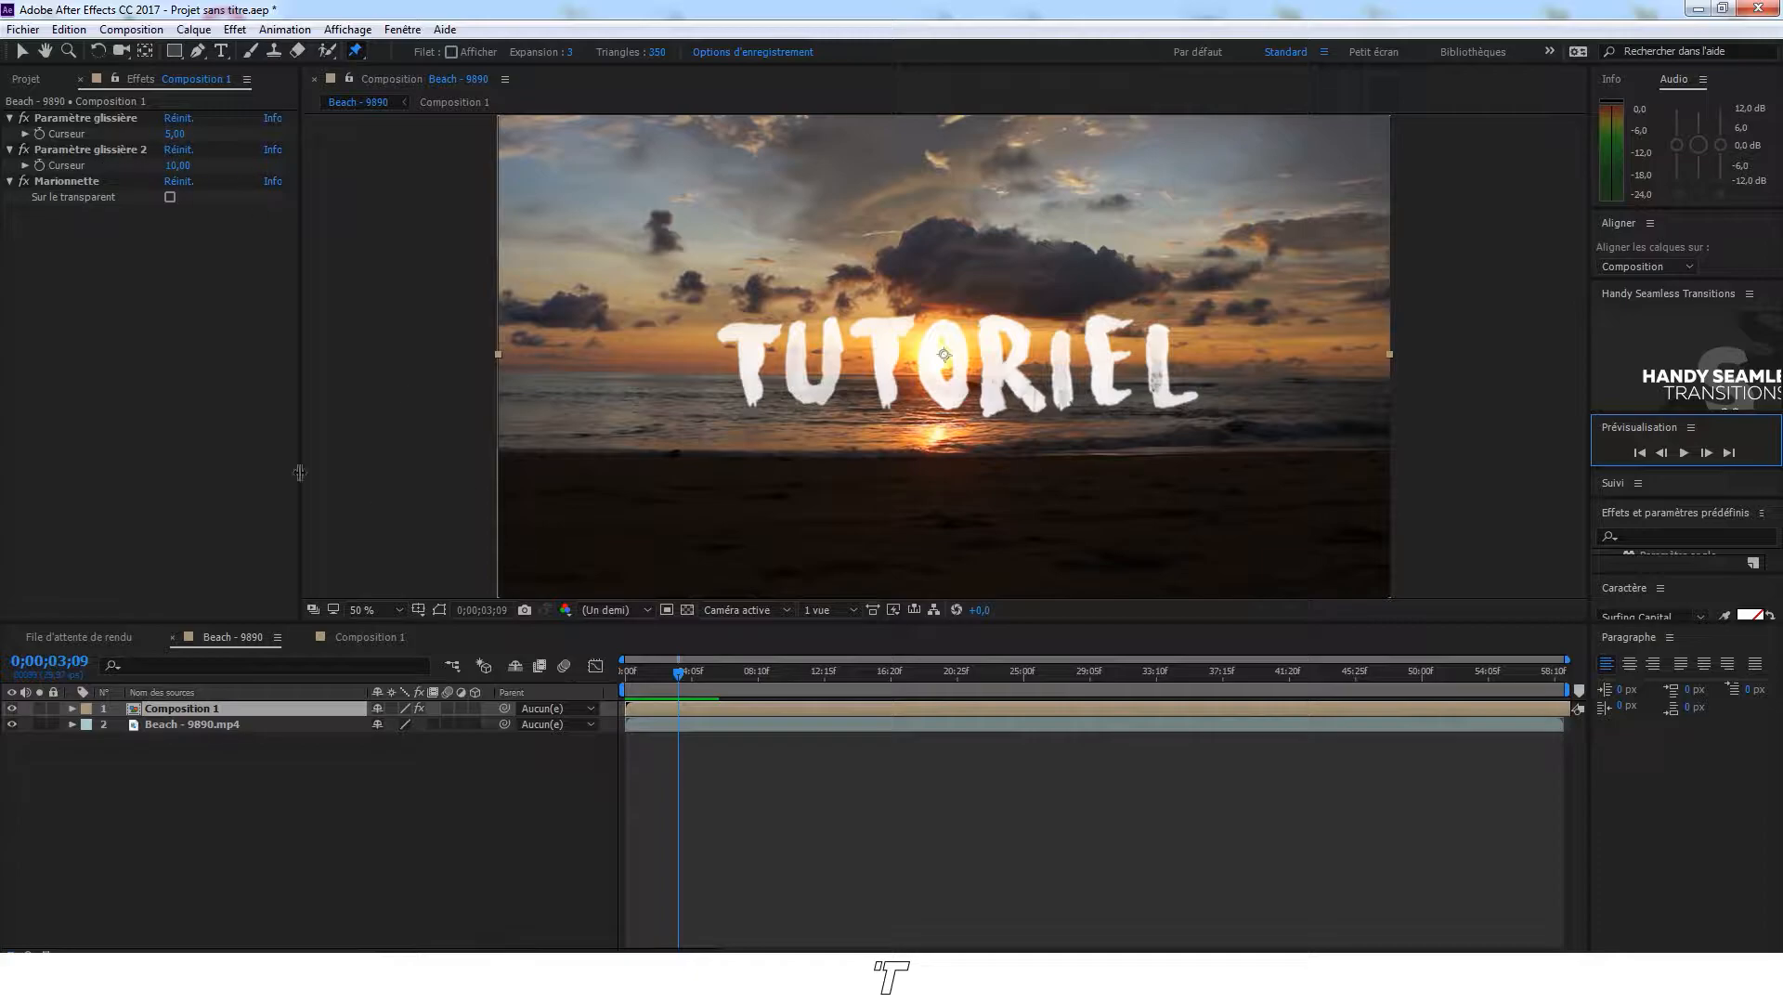
# Try a Curseur value of 10 for Paramètre glissière and preview the title's wiggle from the start
pyautogui.click(79, 118)
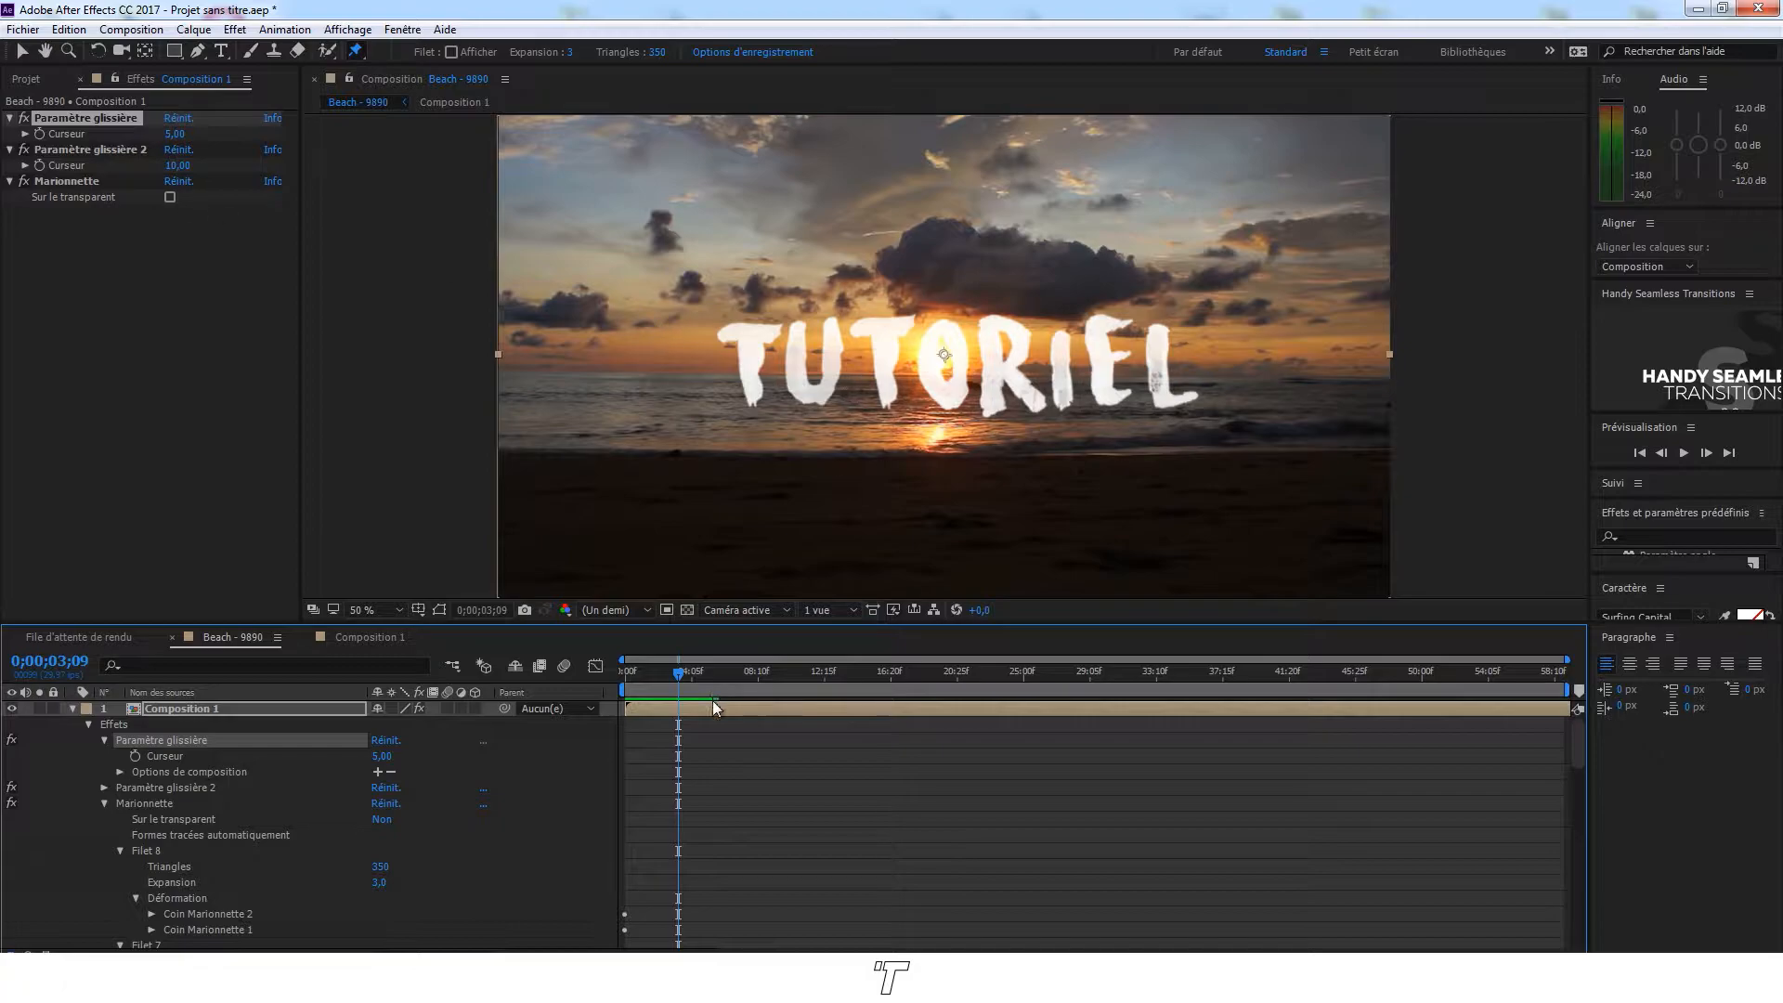
pyautogui.click(175, 133)
pyautogui.write('10')
pyautogui.press('Return')
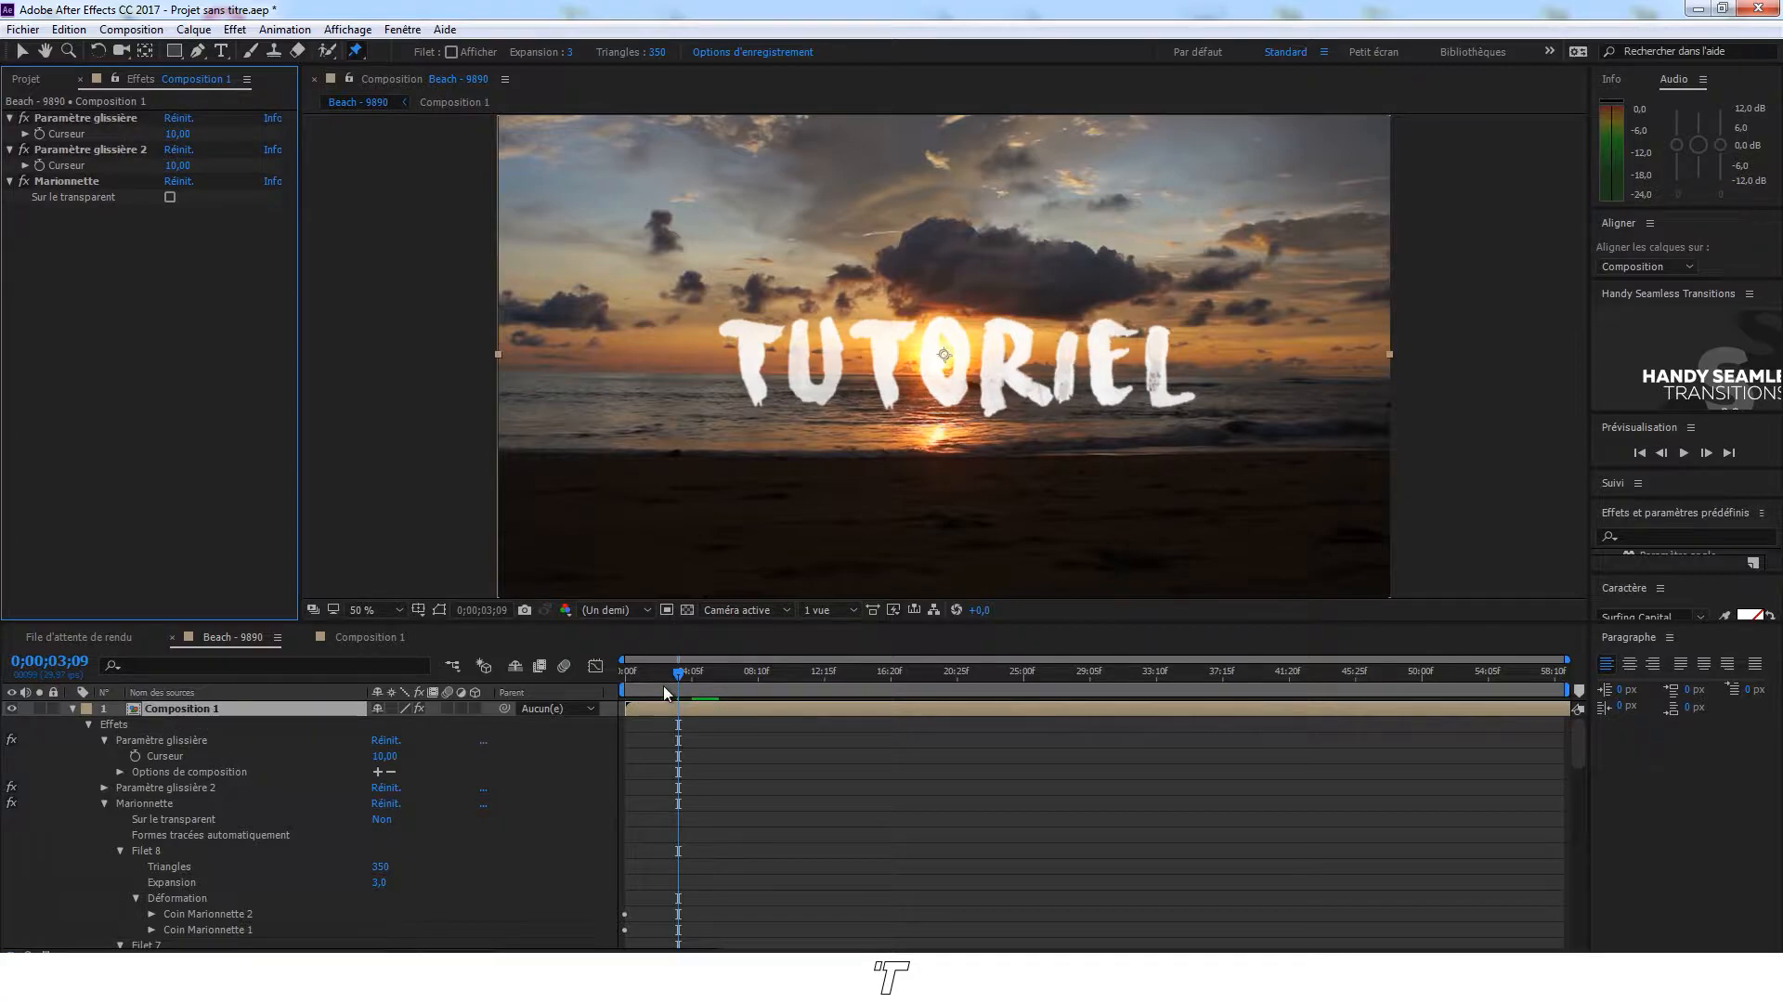
pyautogui.moveTo(662, 675); pyautogui.dragTo(618, 676)
pyautogui.click(1685, 454)
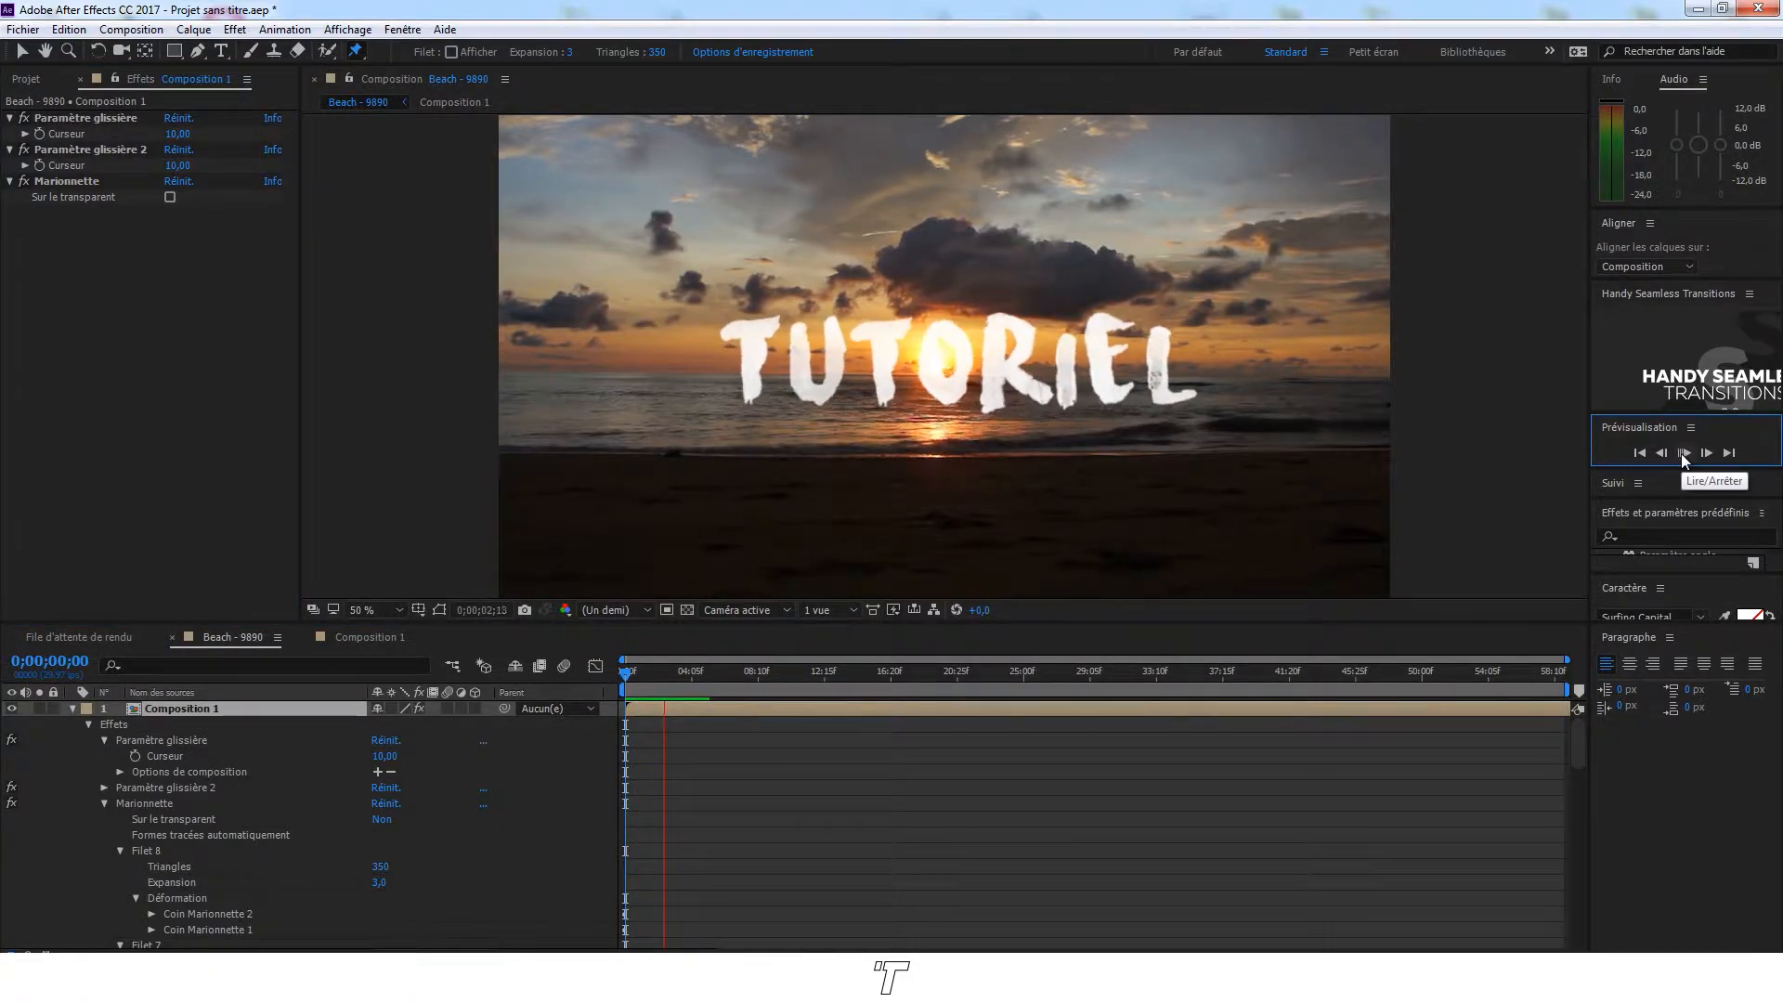
pyautogui.click(1685, 455)
# Set the Curseur of Paramètre glissière to 5 and return the playhead to the start of the composition
pyautogui.click(173, 133)
pyautogui.write('5')
pyautogui.press('Return')
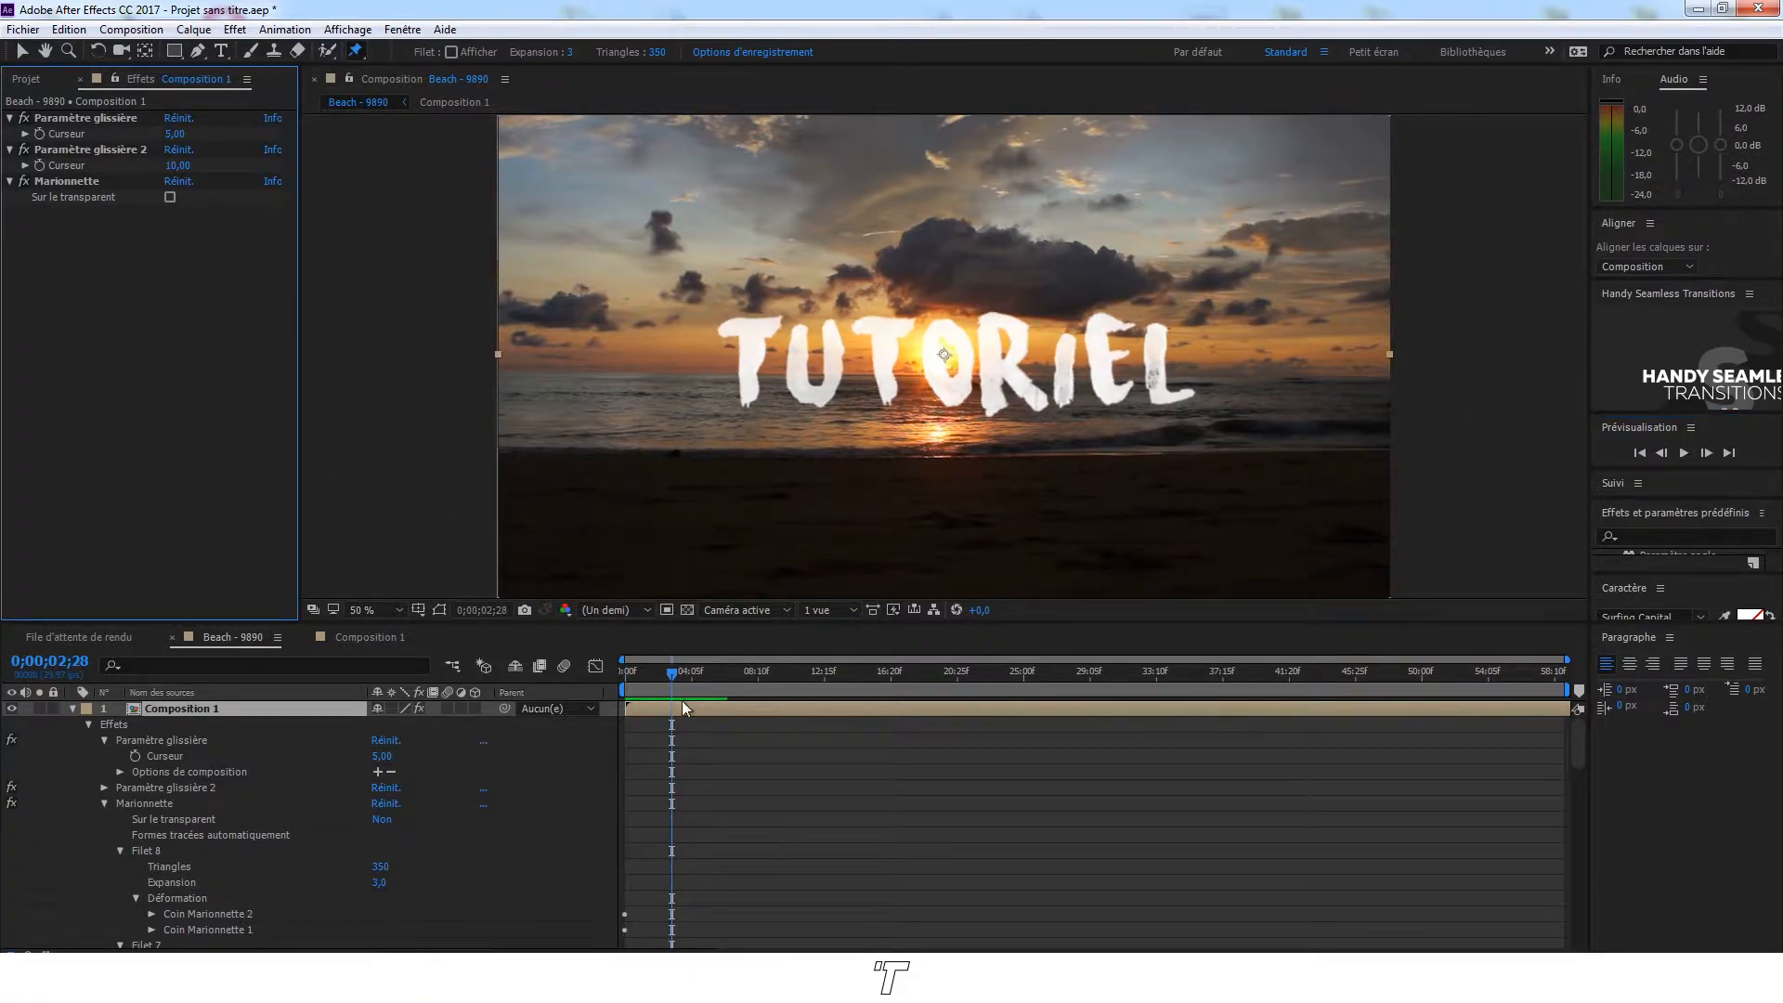
pyautogui.moveTo(672, 675); pyautogui.dragTo(574, 680)
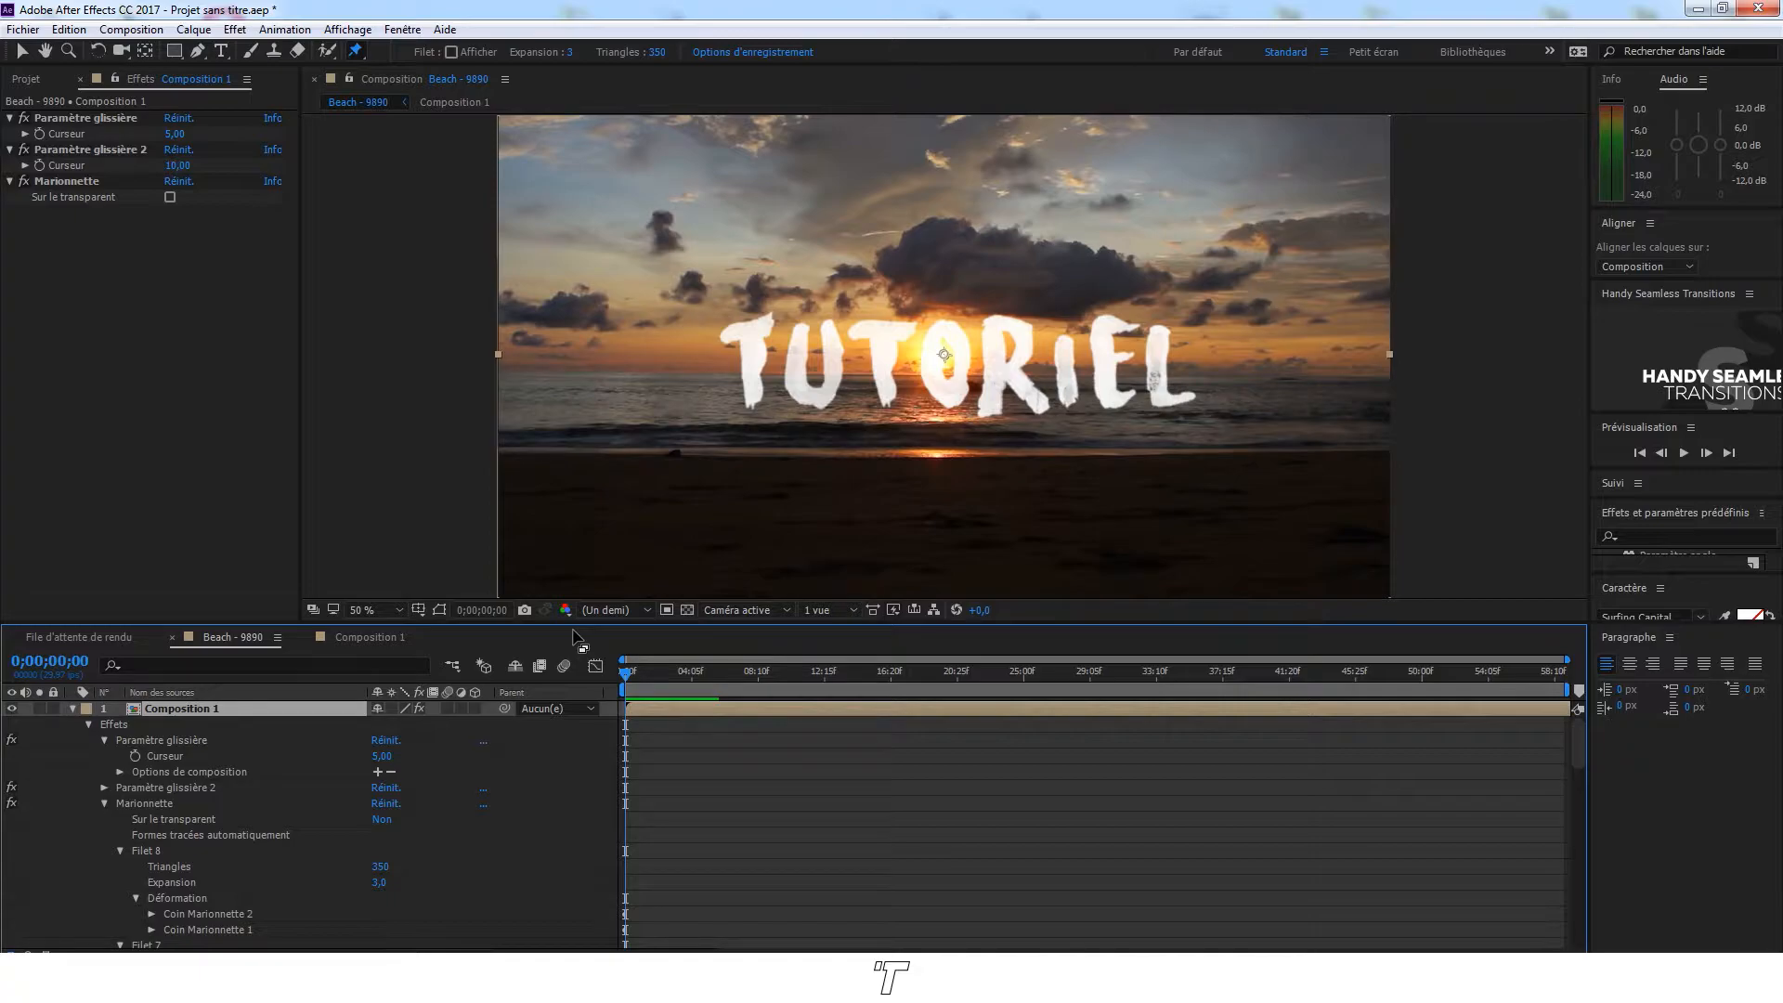